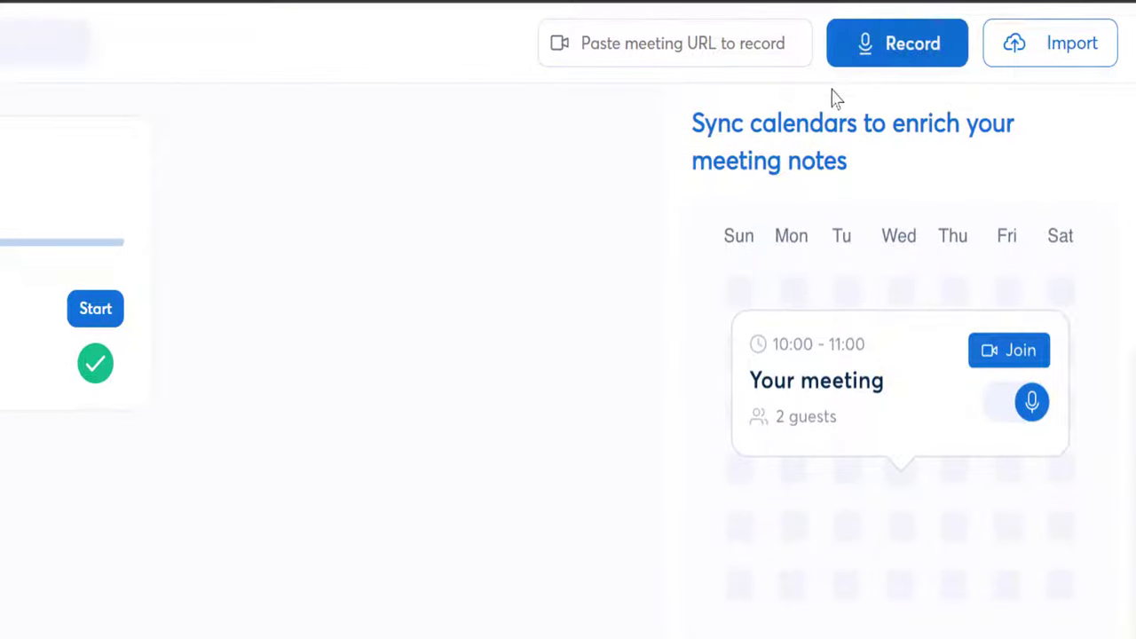
# Look at the meeting URL recording field and the audio and video import dialog, leaving both unused
pyautogui.click(657, 46)
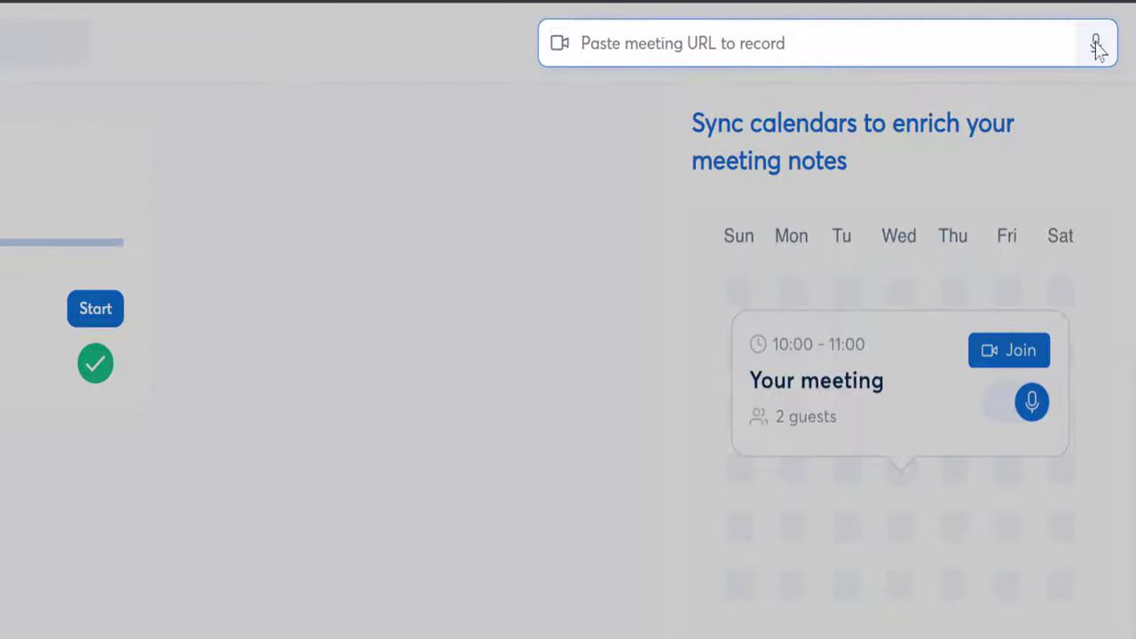
pyautogui.click(1092, 133)
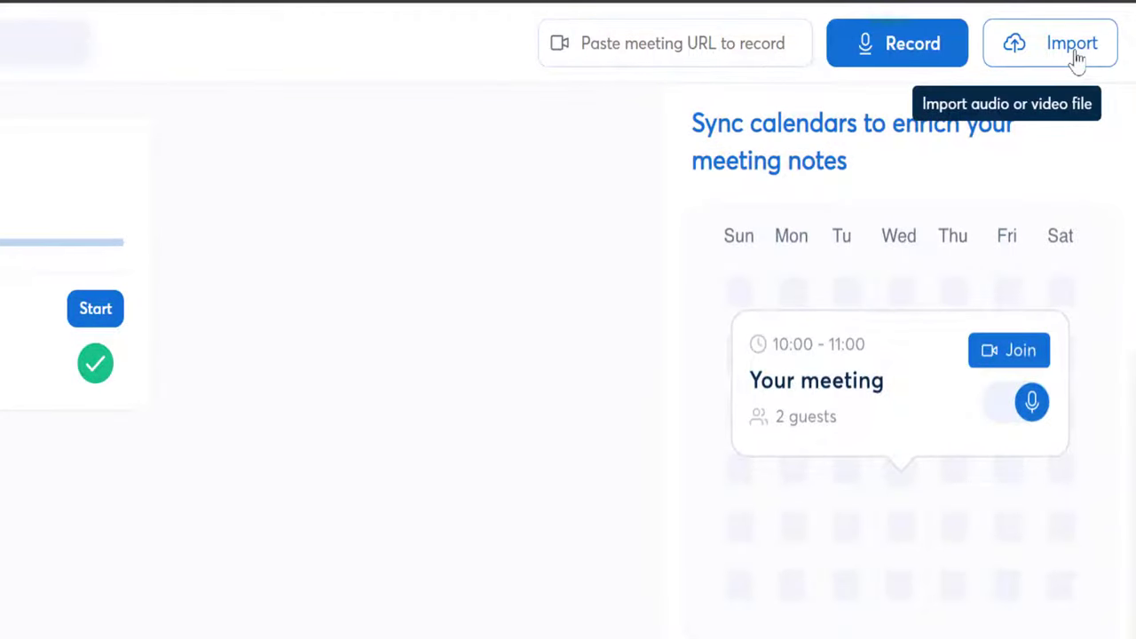
pyautogui.click(1109, 20)
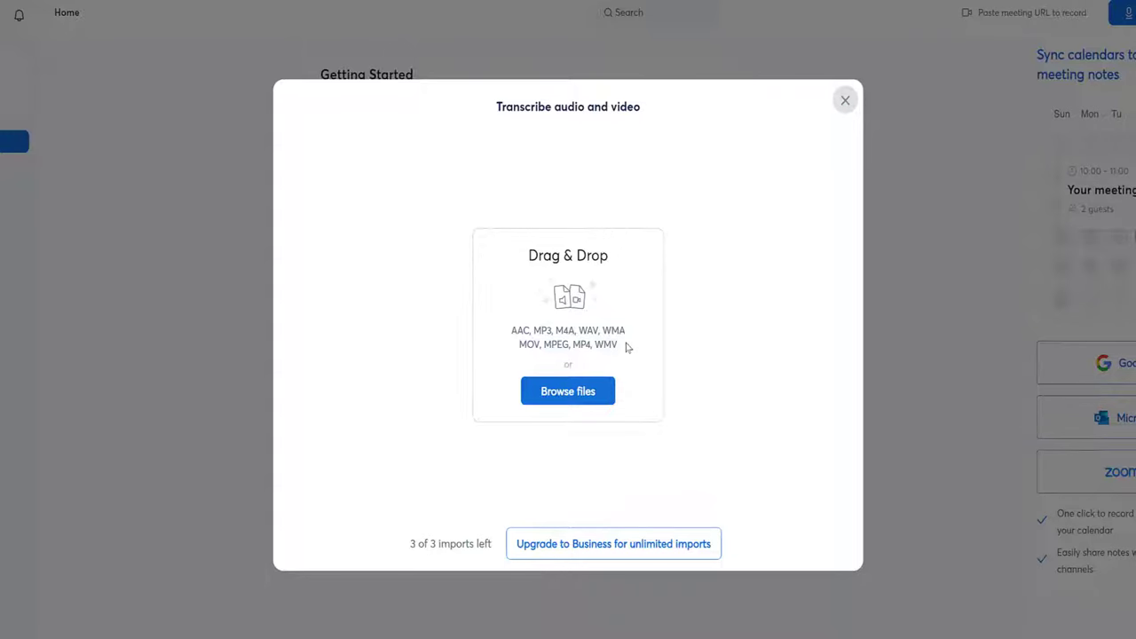
pyautogui.click(846, 100)
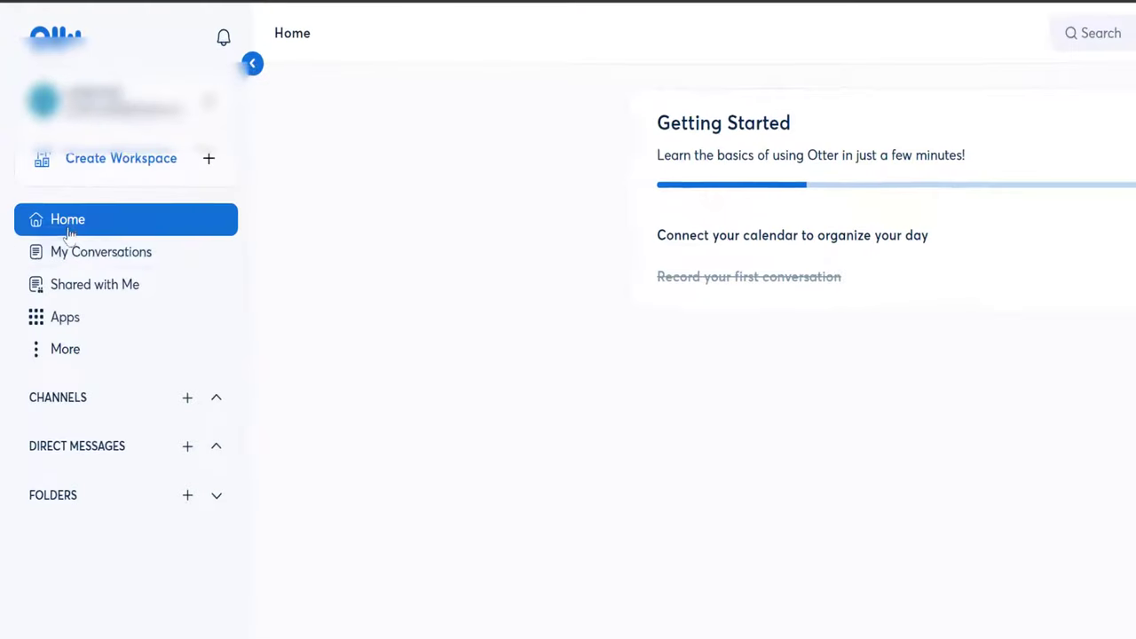
# View the My Conversations, Shared with Me and Apps pages one after another
pyautogui.click(77, 257)
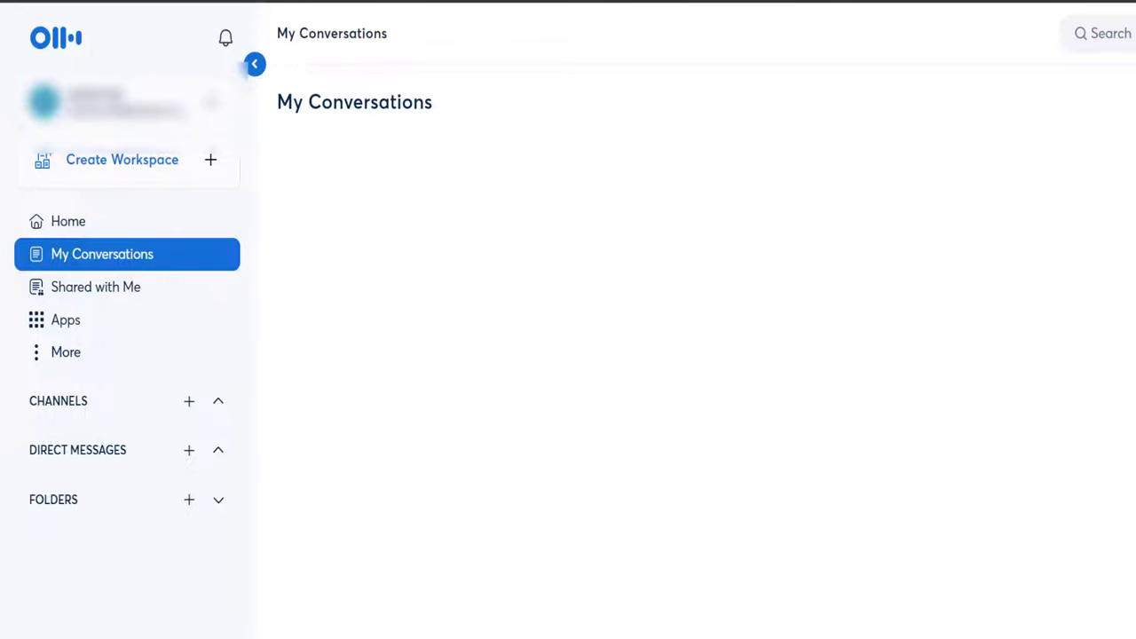
pyautogui.click(84, 284)
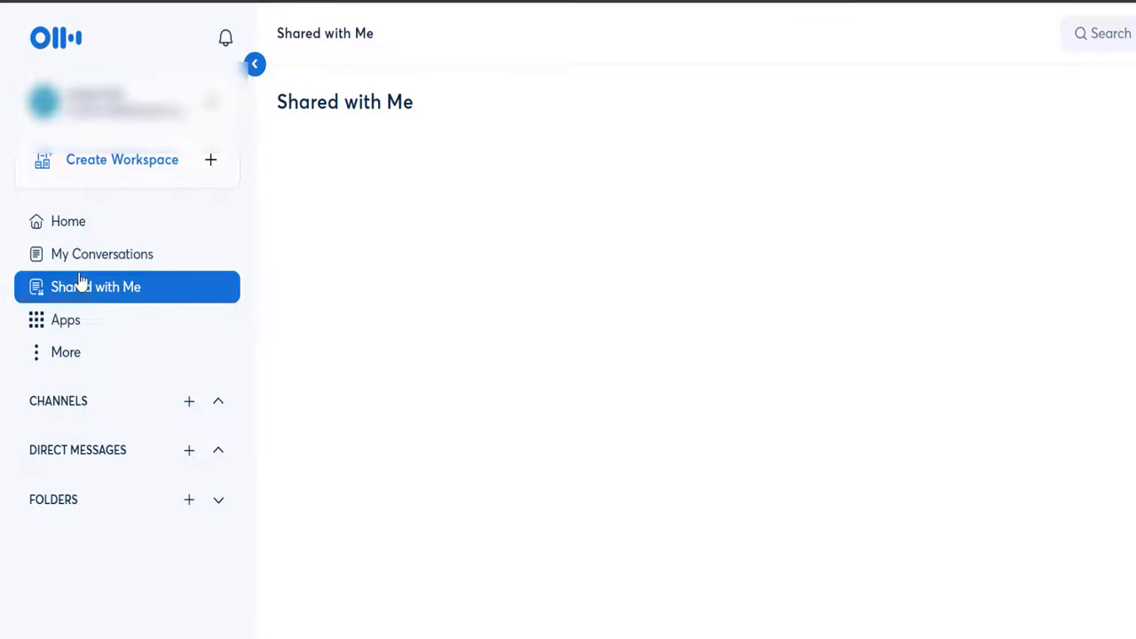
pyautogui.click(80, 327)
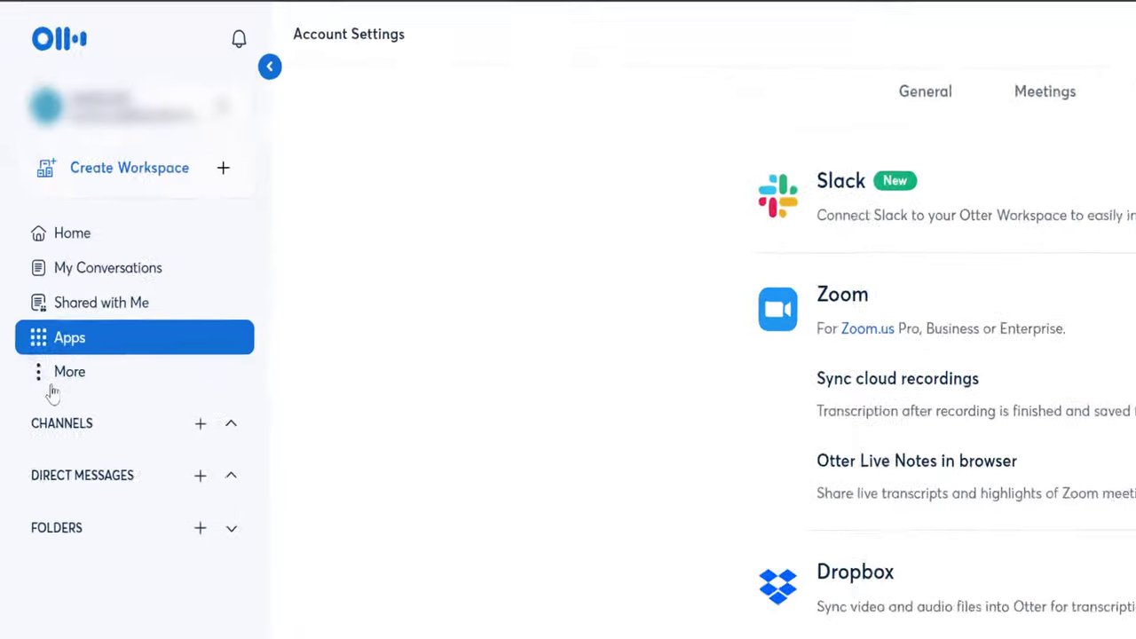
# Show the All Conversations page and check where the Trash entry is found, without opening it
pyautogui.click(61, 373)
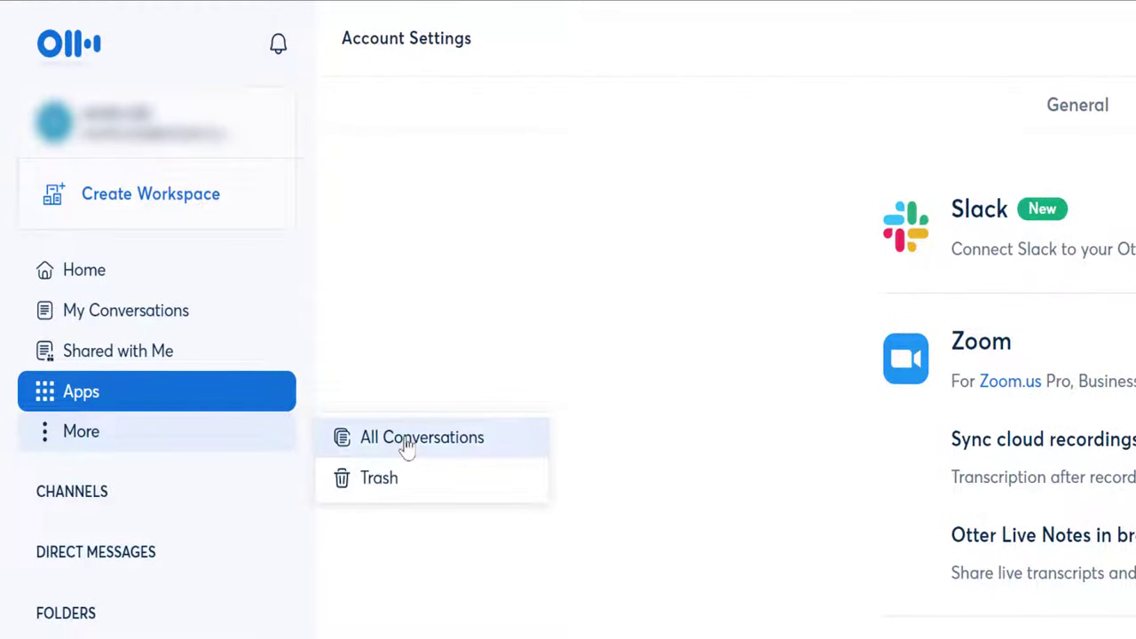
pyautogui.click(406, 444)
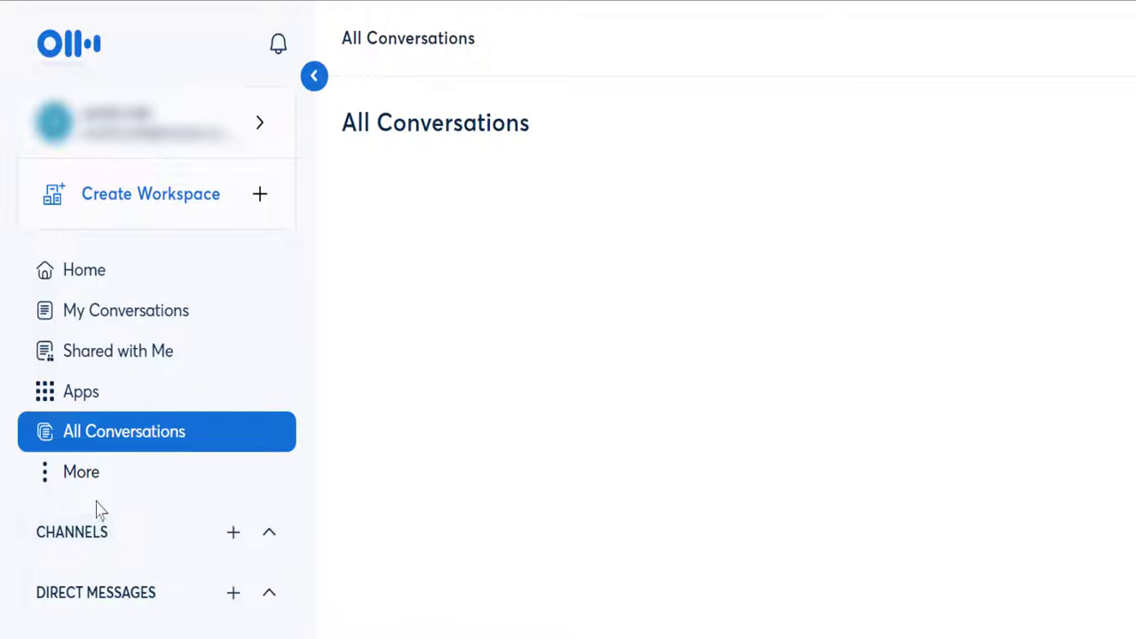
pyautogui.click(92, 473)
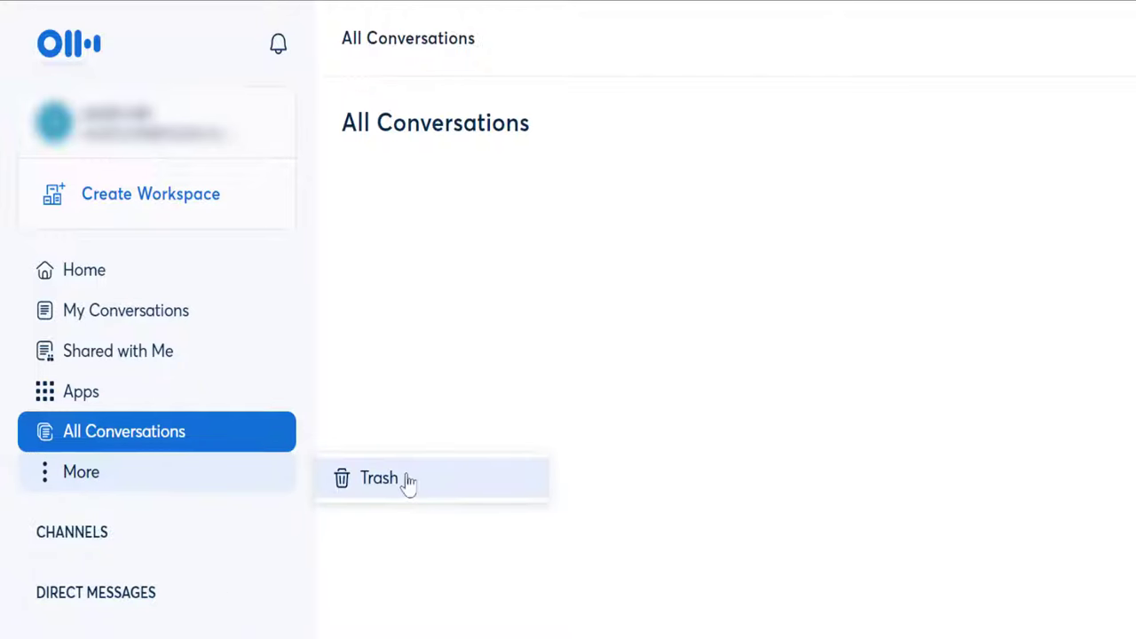
pyautogui.click(541, 248)
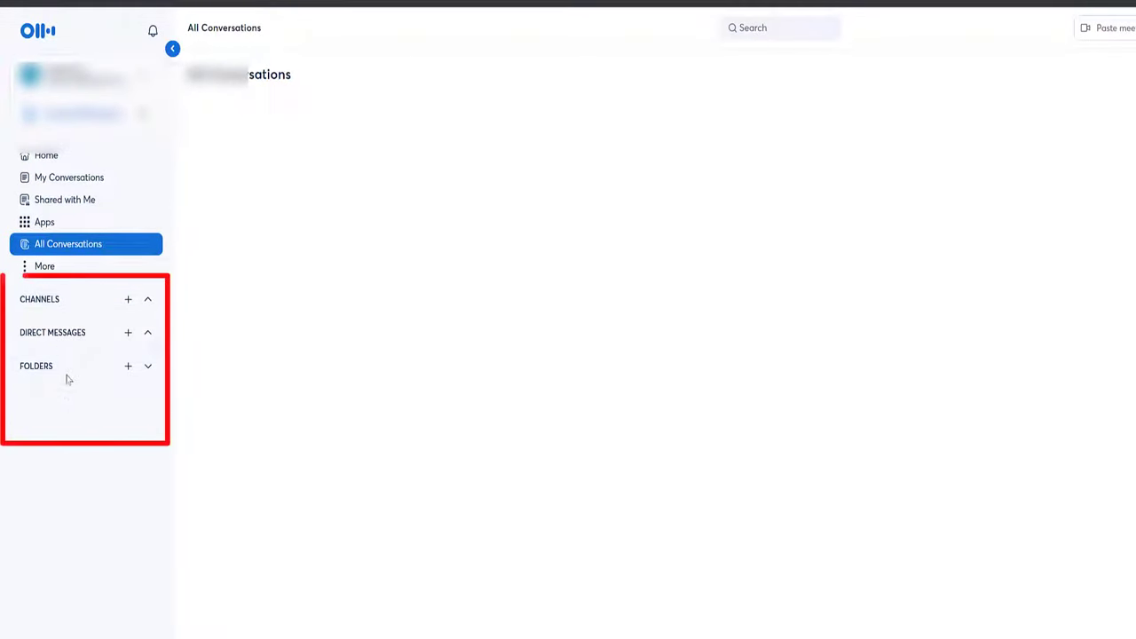
# Create a channel named "Meeting 1" without inviting anyone
pyautogui.click(128, 302)
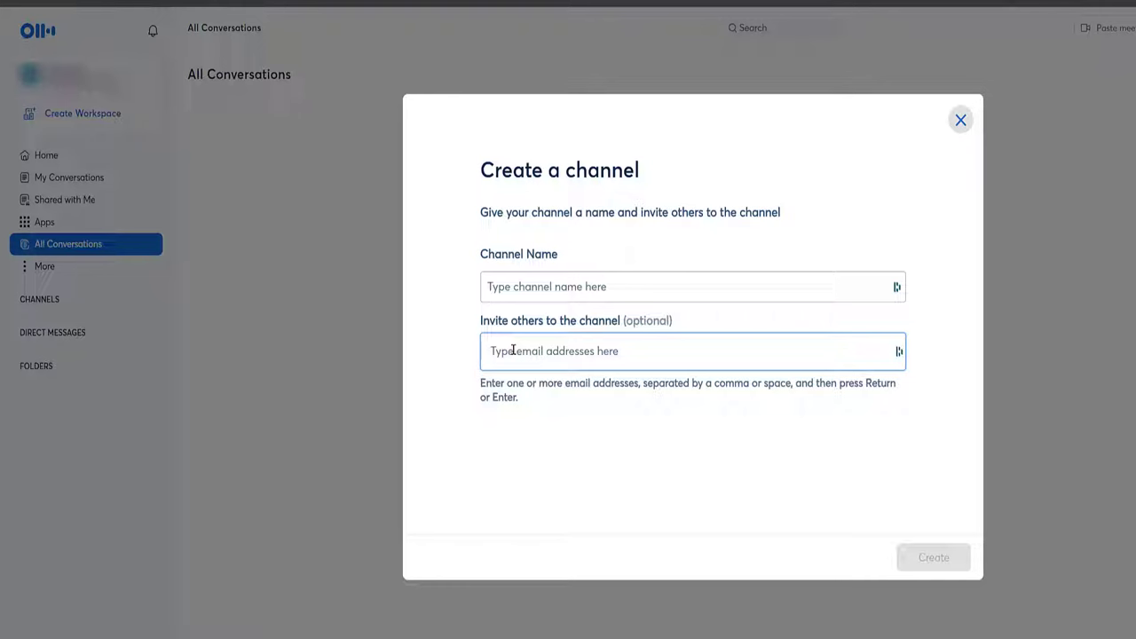
pyautogui.click(519, 286)
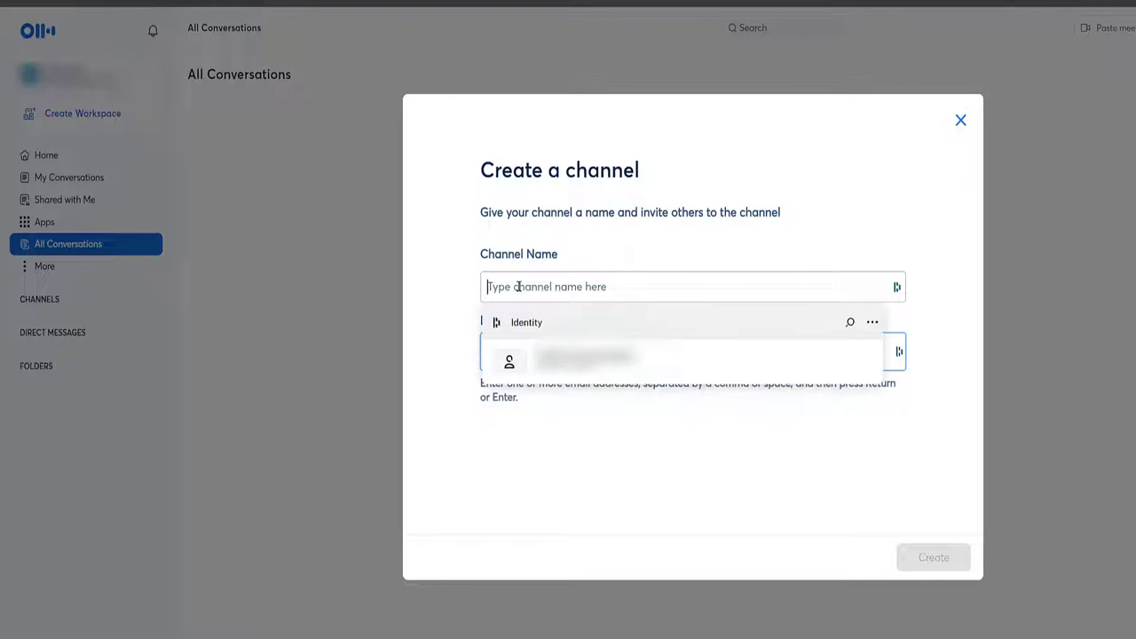
pyautogui.write('Meeting 1')
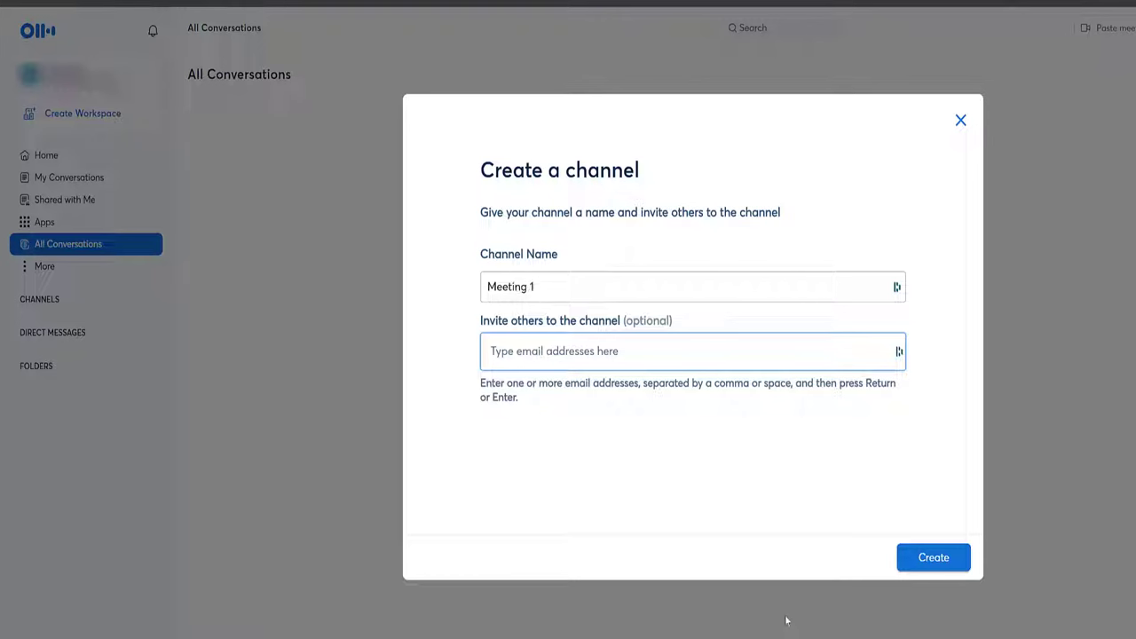
pyautogui.click(916, 559)
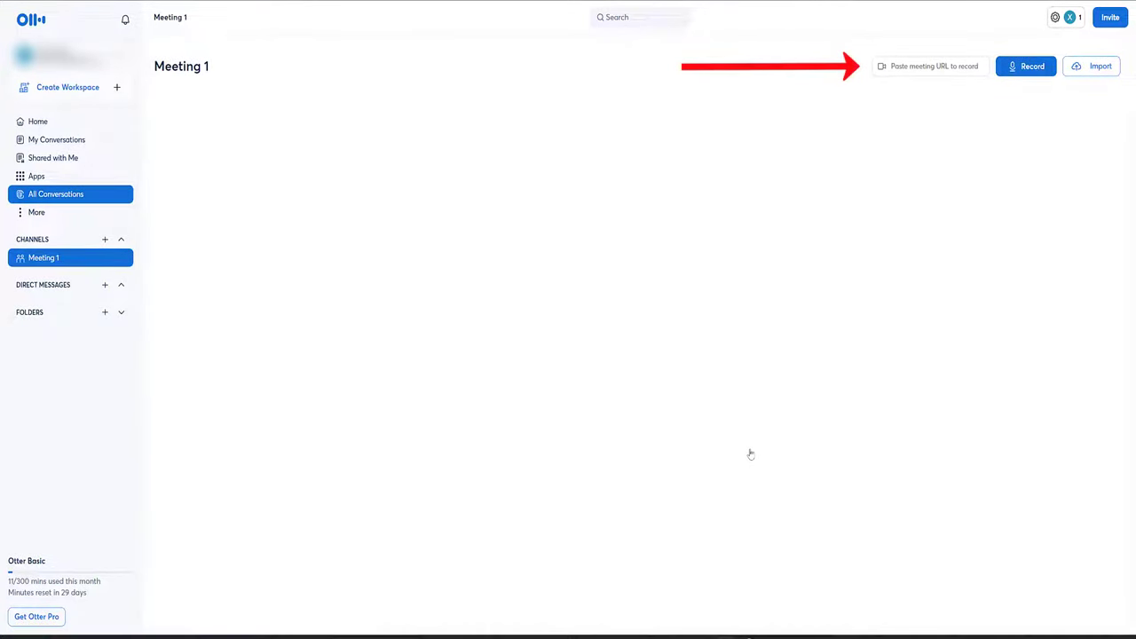
# Start a recording in the Meeting 1 channel and accept sharing the conversation with its members
pyautogui.click(905, 64)
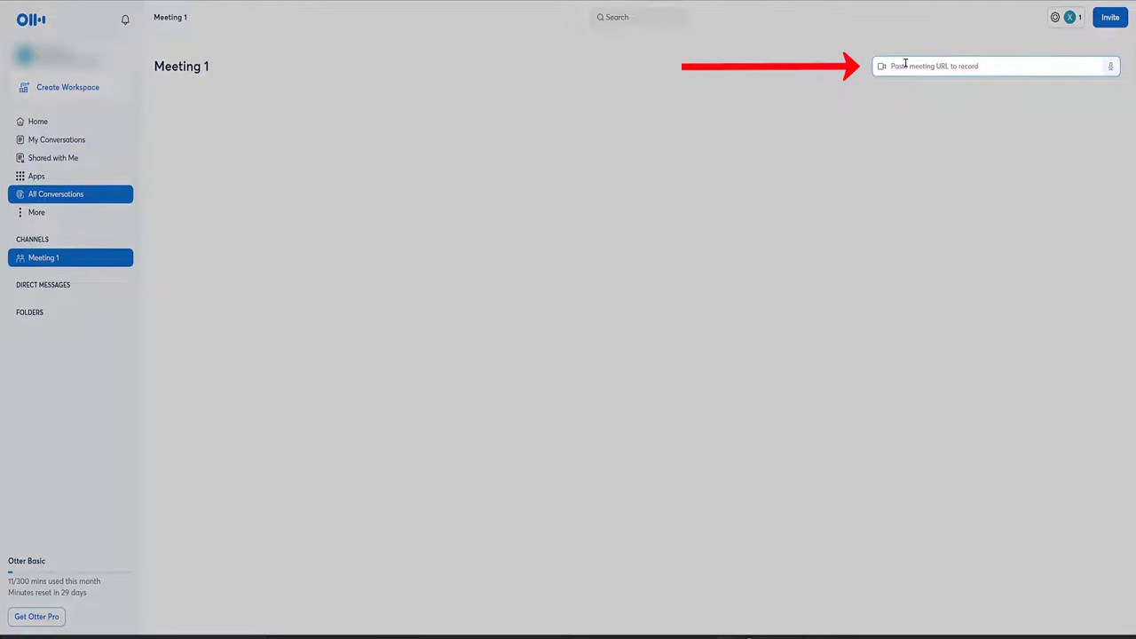
pyautogui.click(895, 136)
pyautogui.click(1022, 67)
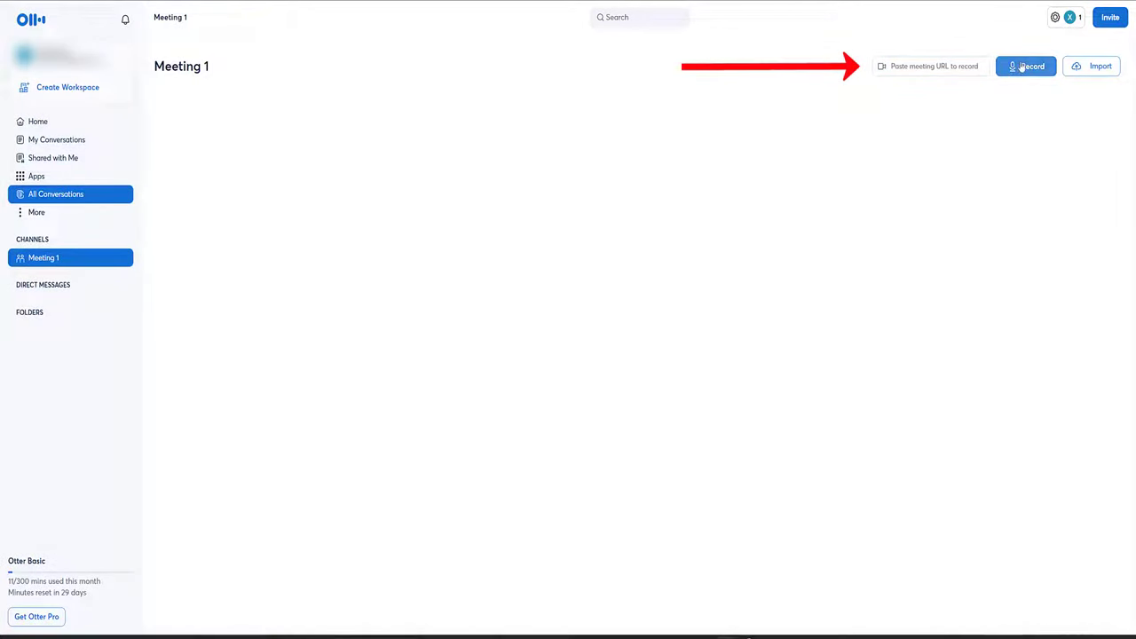
pyautogui.click(1022, 67)
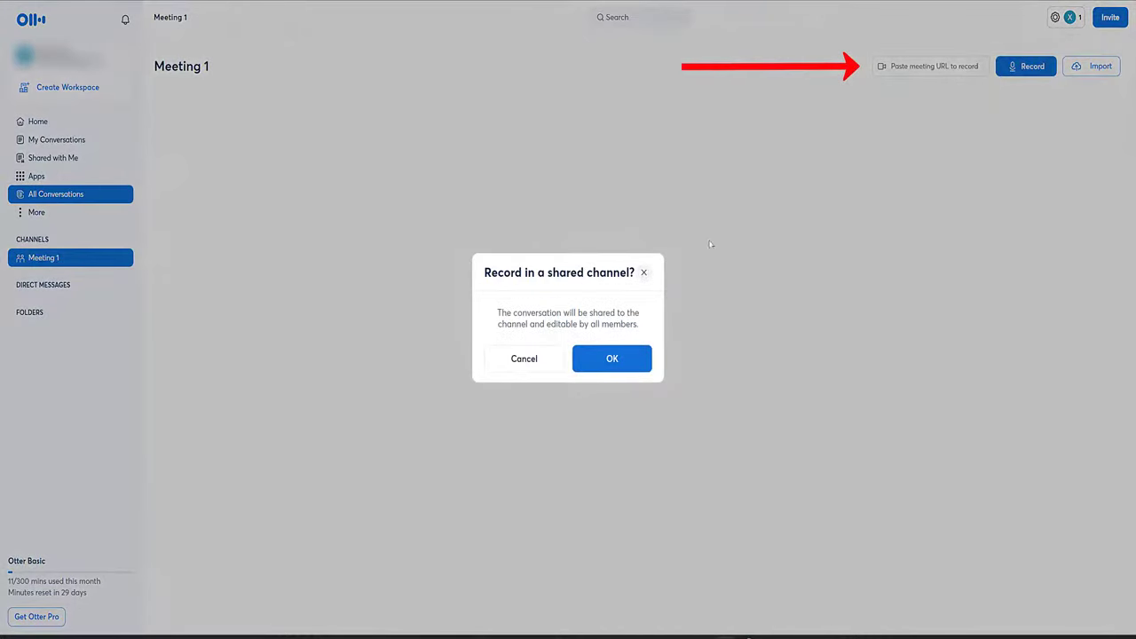
pyautogui.click(607, 359)
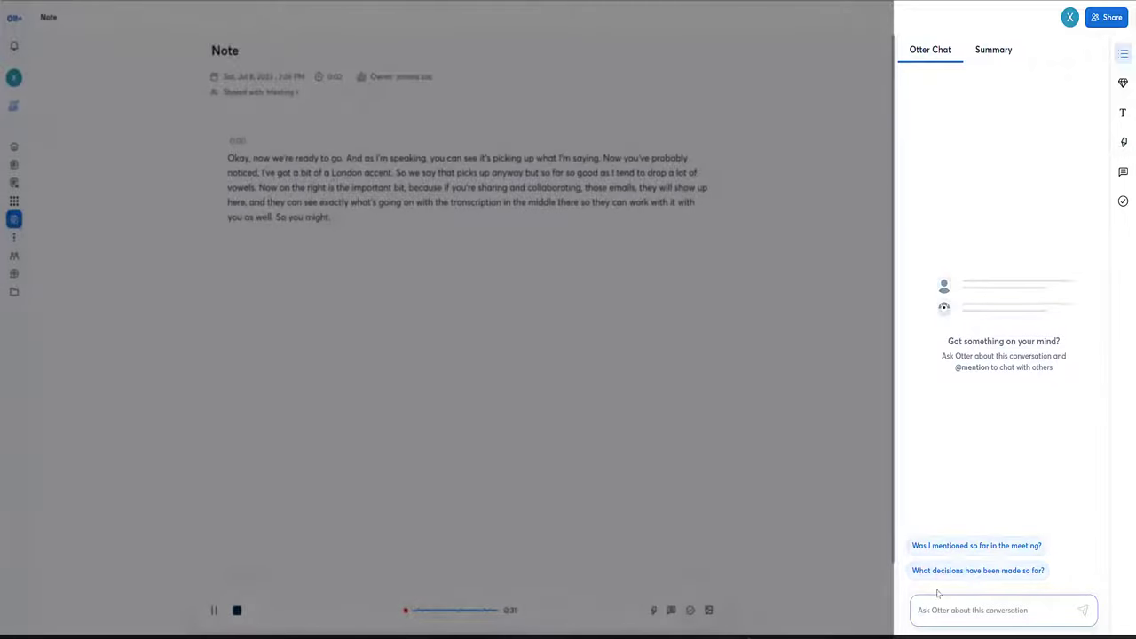
# Send the message "how are you" in the Otter Chat of the running recording
pyautogui.click(929, 608)
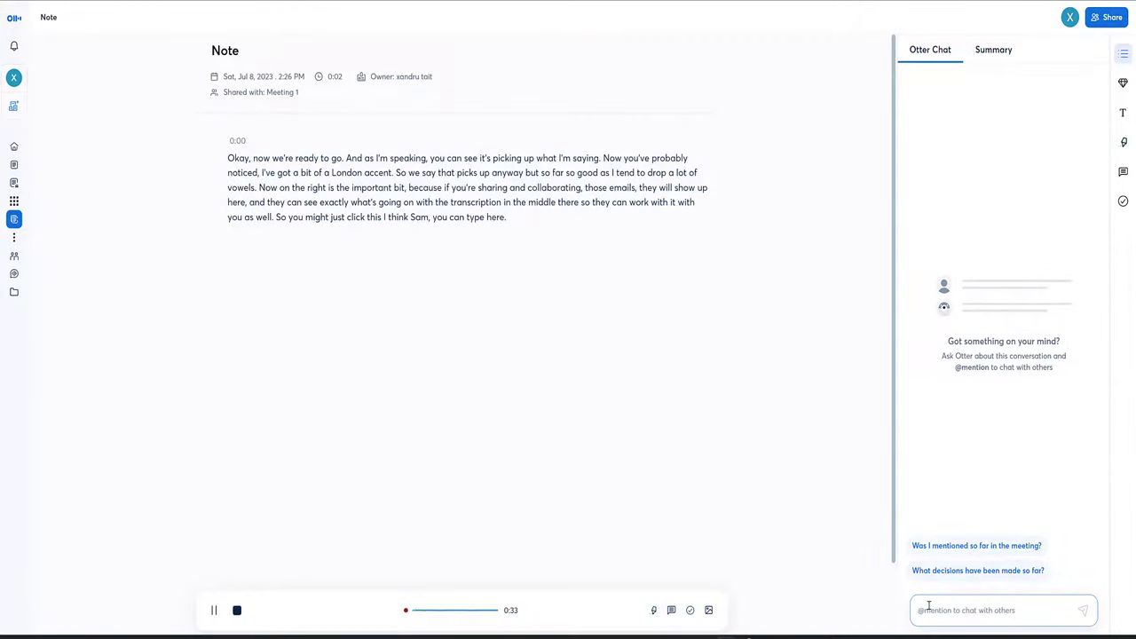
pyautogui.write('how are you')
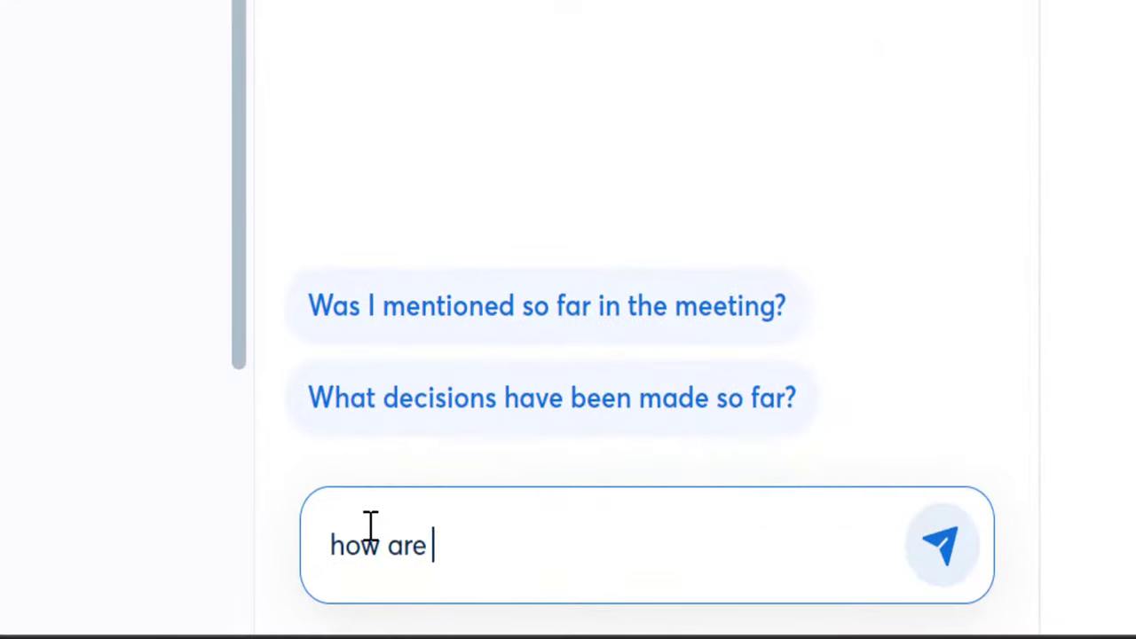
pyautogui.press('Return')
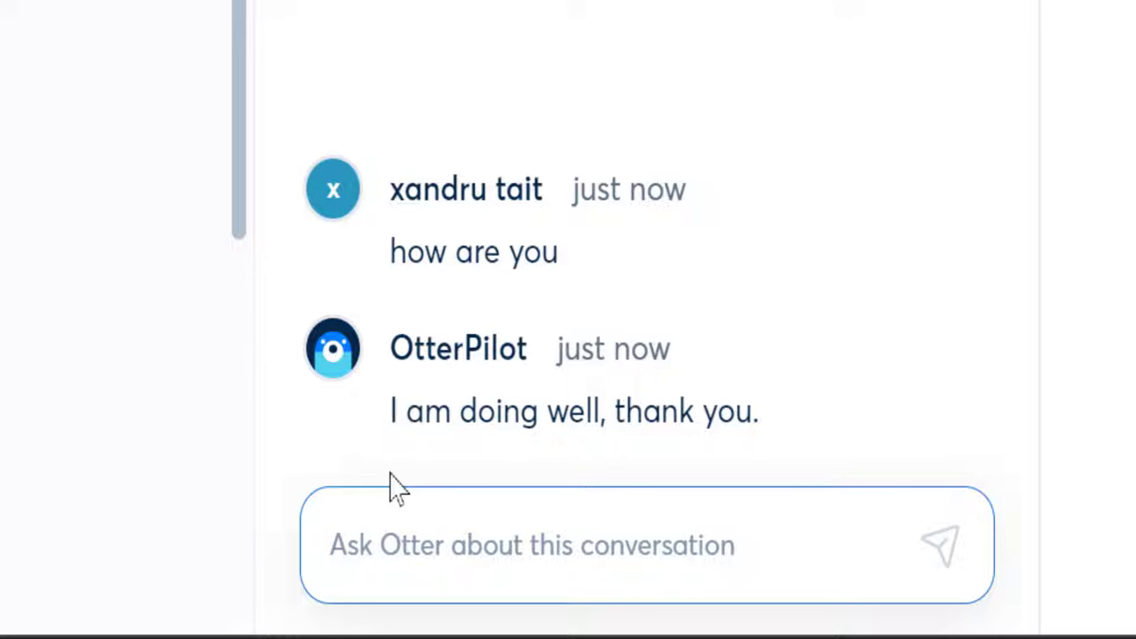
# Check the extra options of the "how are you" chat message and copy the message's link
pyautogui.moveTo(900, 168)
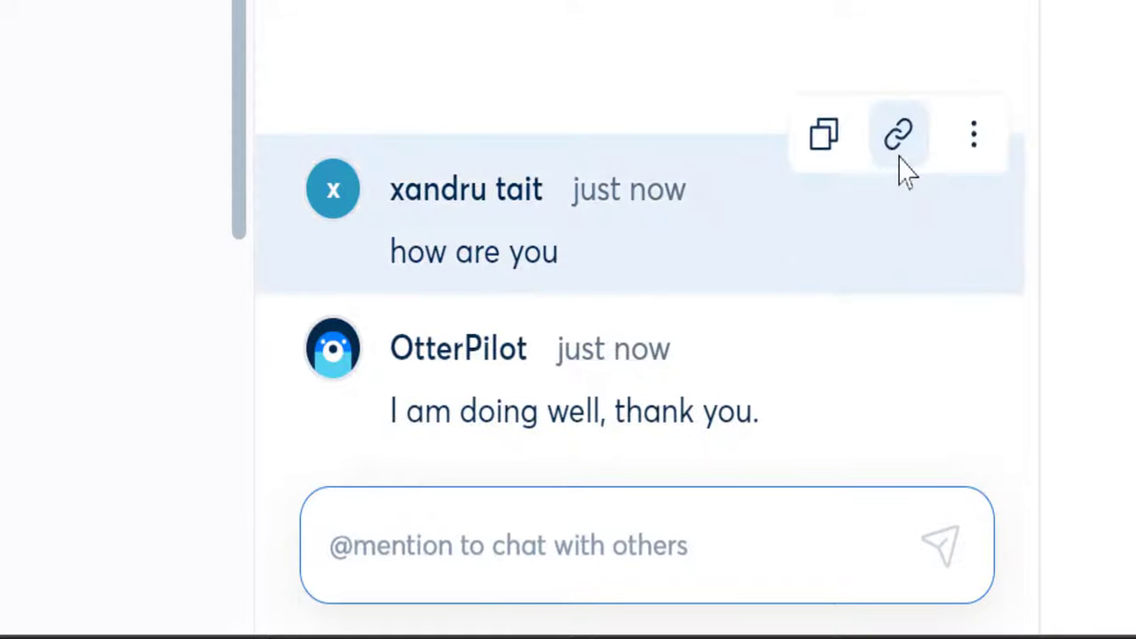
pyautogui.click(974, 137)
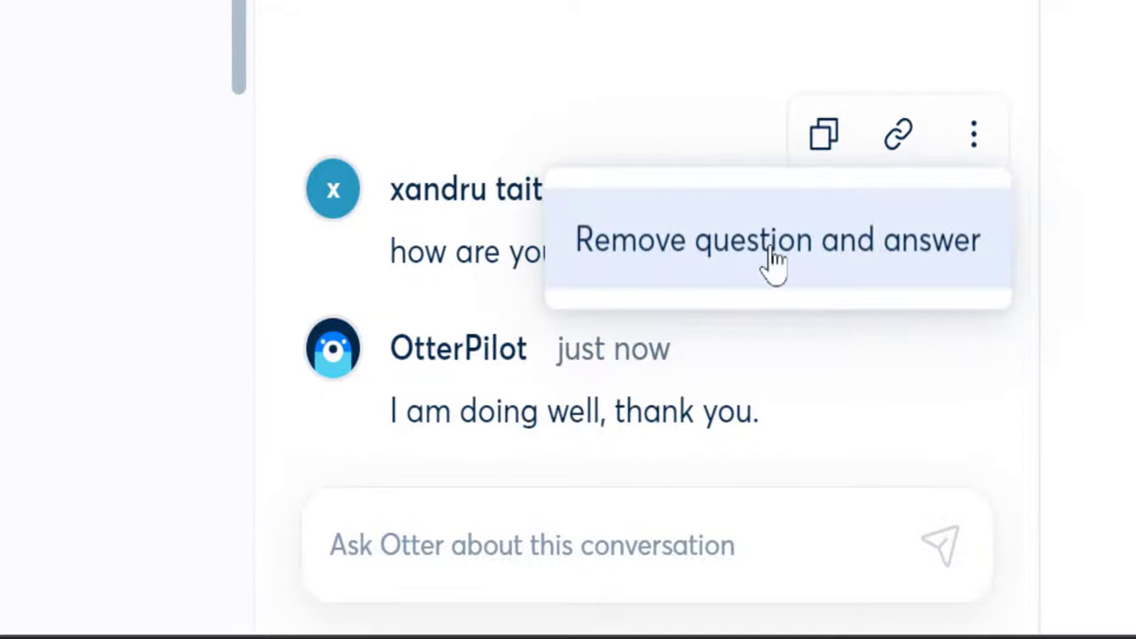
pyautogui.click(900, 139)
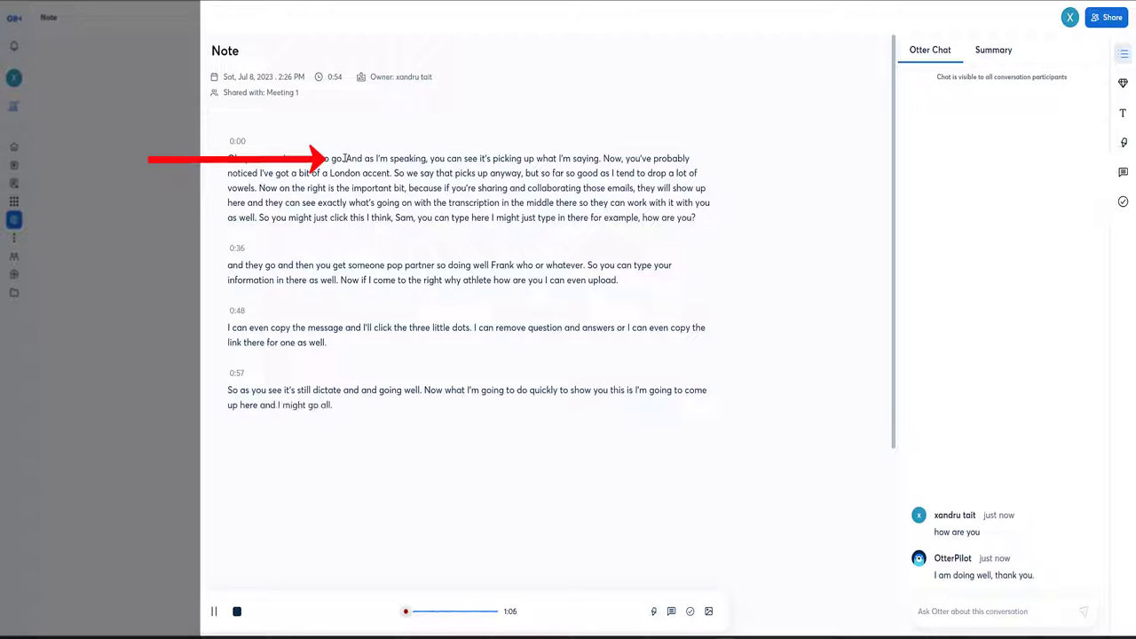
# Highlight the transcript sentence "And as I'm speaking, you can see it's picking up what I'm saying" and the phrase "So we say that picks up anyway"
pyautogui.moveTo(346, 158); pyautogui.dragTo(606, 159)
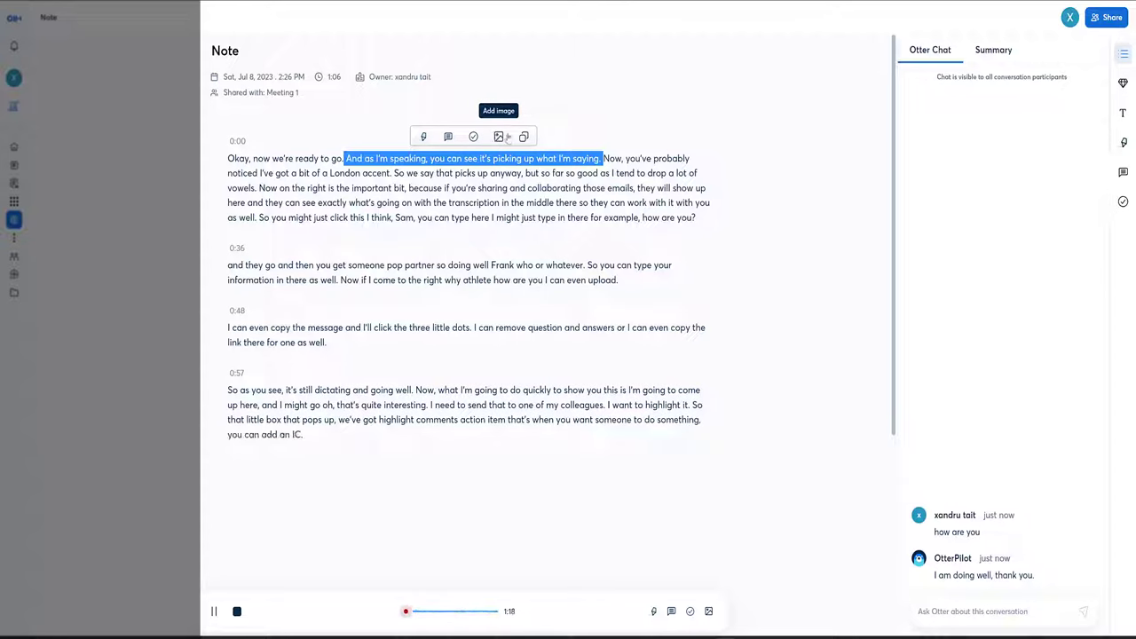
pyautogui.click(424, 136)
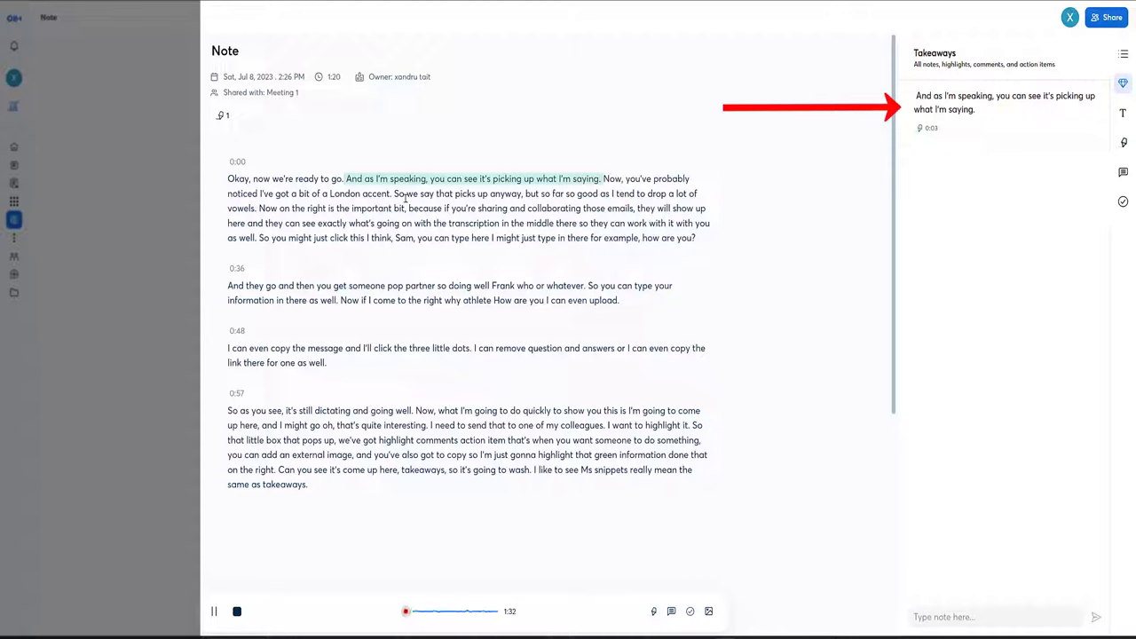
pyautogui.moveTo(394, 193); pyautogui.dragTo(525, 194)
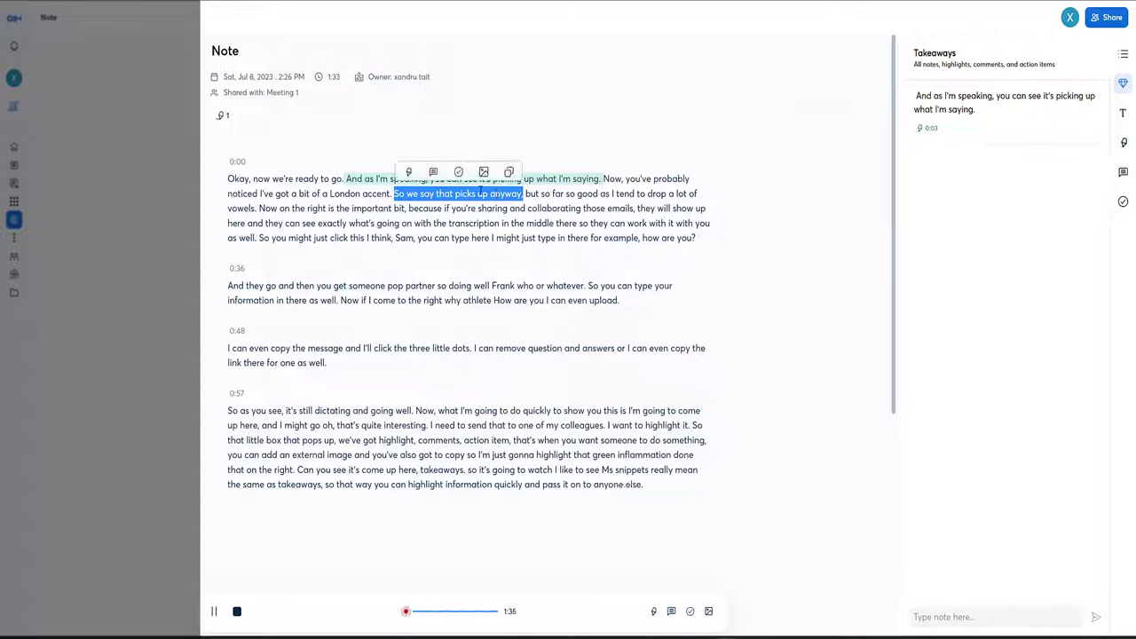
pyautogui.click(408, 173)
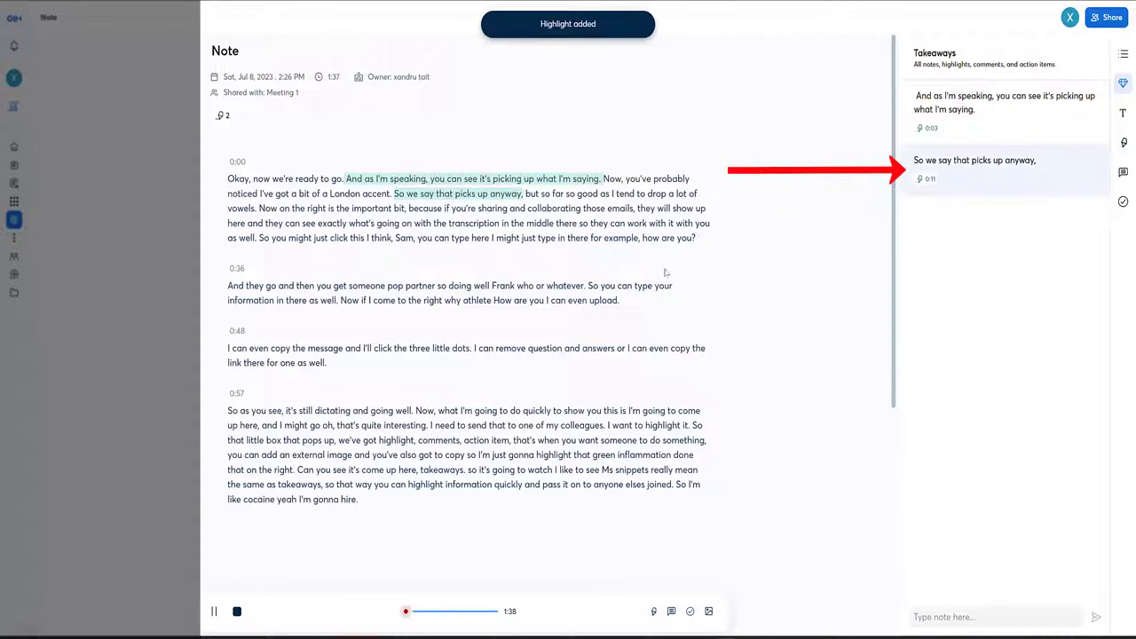
# Add the comment "Well done" to the "So we say that picks up anyway" takeaway
pyautogui.moveTo(993, 186)
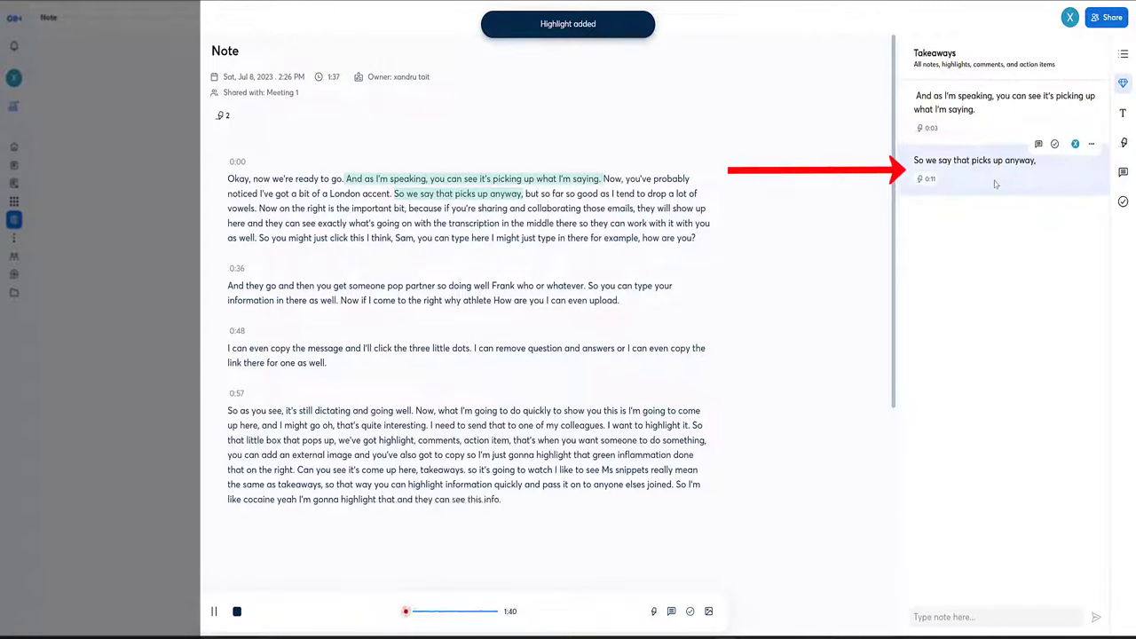
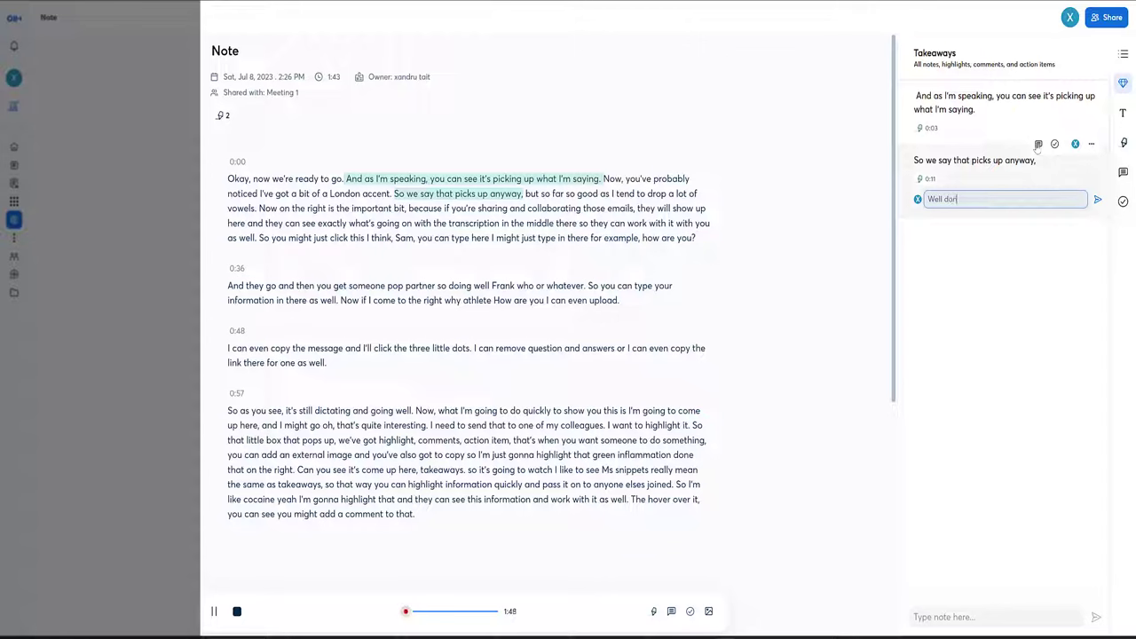
pyautogui.click(1098, 199)
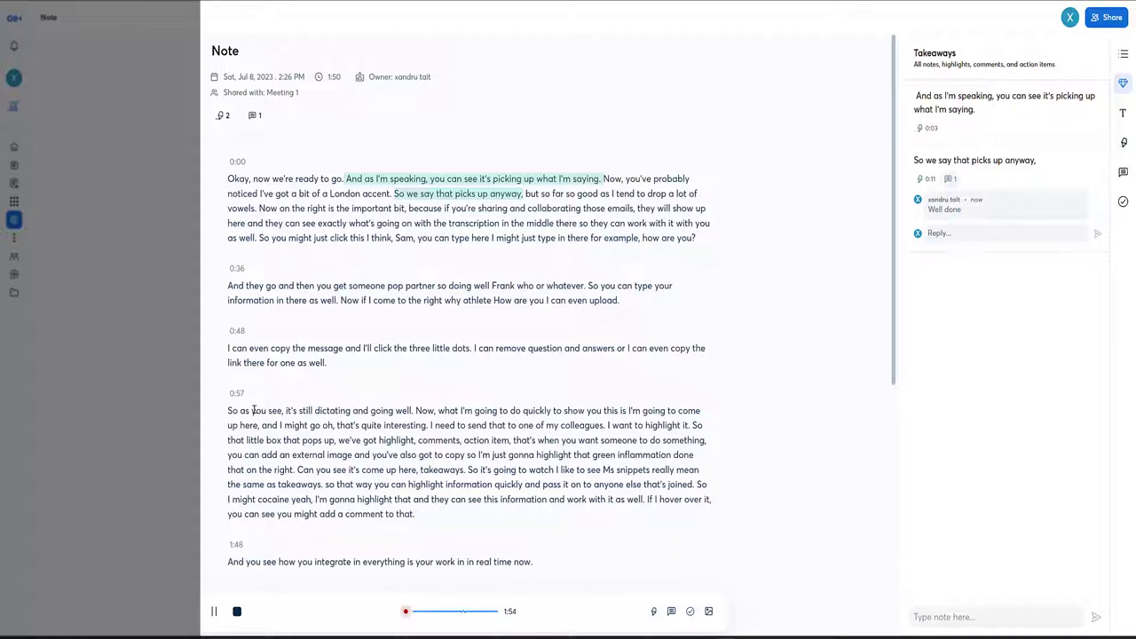
# Comment "Get it done" on the 0:57 transcript passage from "you see, it's still dictating" to "we've got highlight"
pyautogui.moveTo(252, 410); pyautogui.dragTo(415, 441)
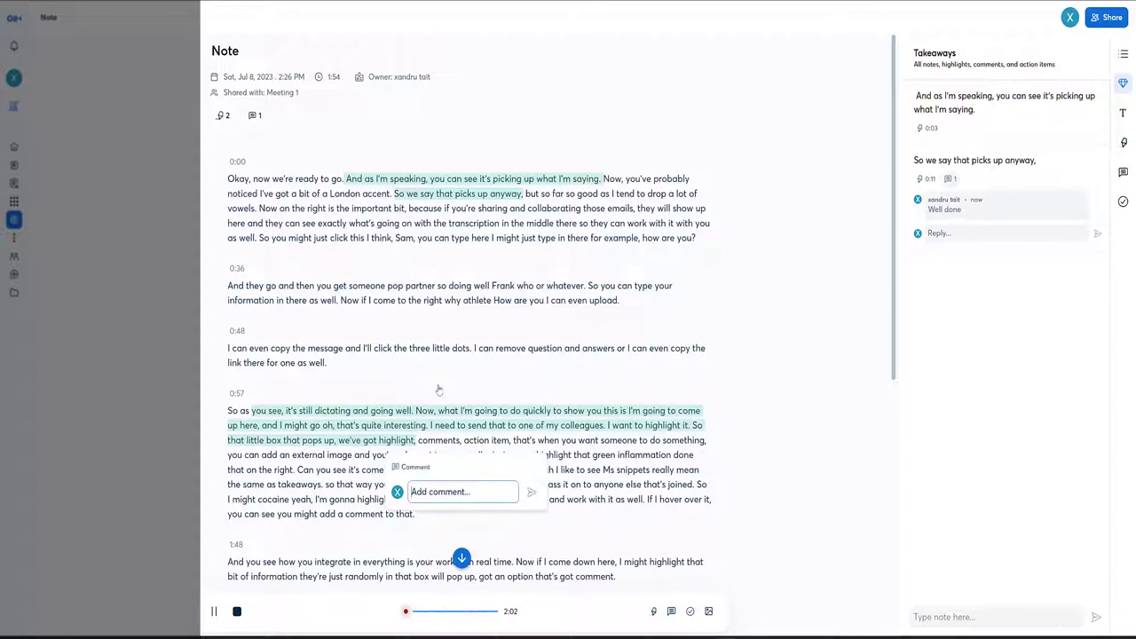
pyautogui.click(441, 389)
pyautogui.write('Get it done')
pyautogui.click(530, 492)
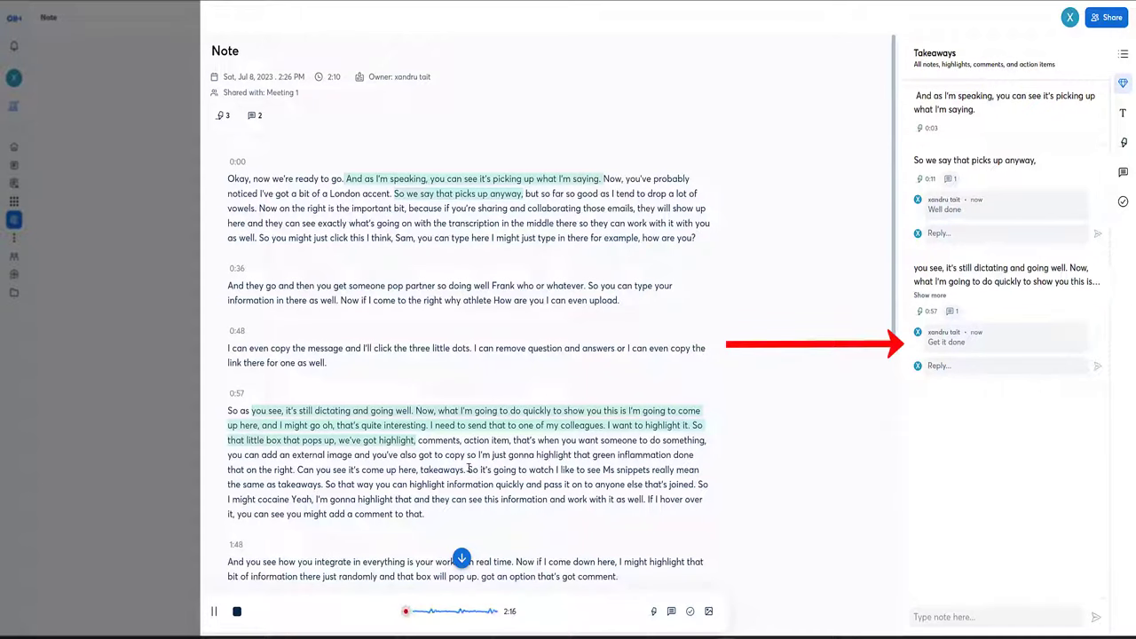
# Try to assign an action item on the 0:57 passage starting "So it's going to watch", entering "Get it done now" as the assignee
pyautogui.moveTo(468, 469); pyautogui.dragTo(539, 485)
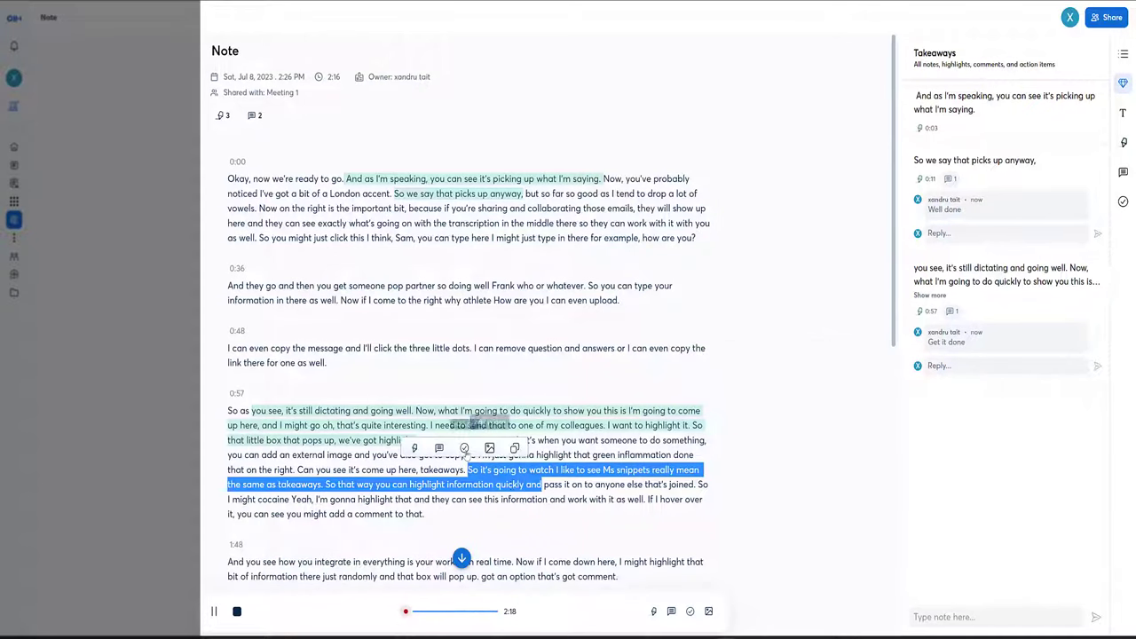
pyautogui.click(464, 448)
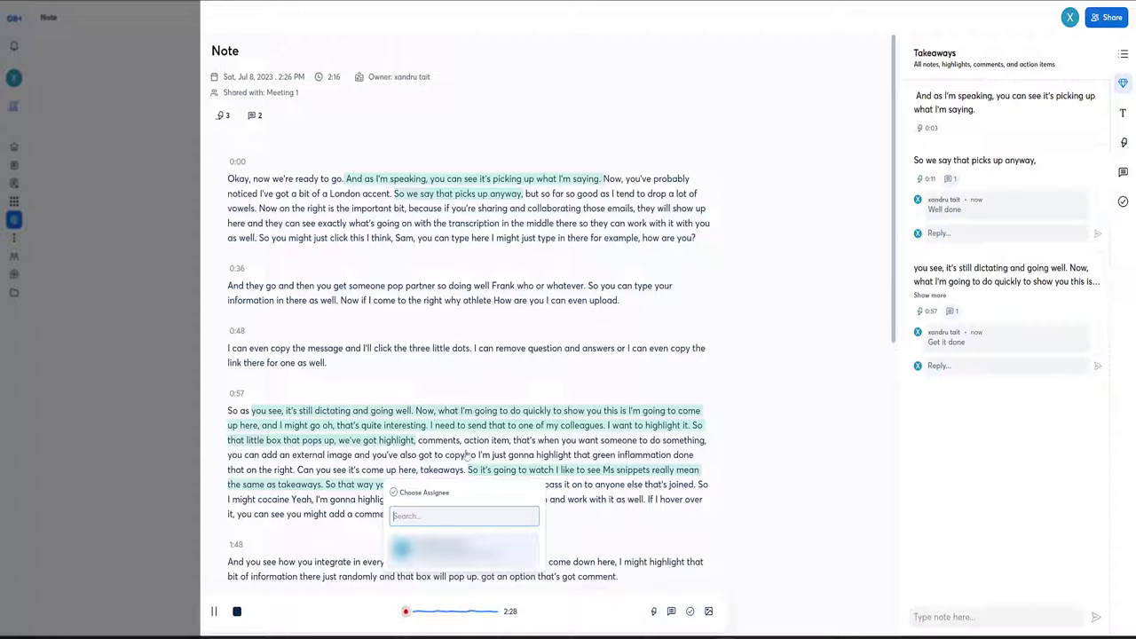
pyautogui.write('Get')
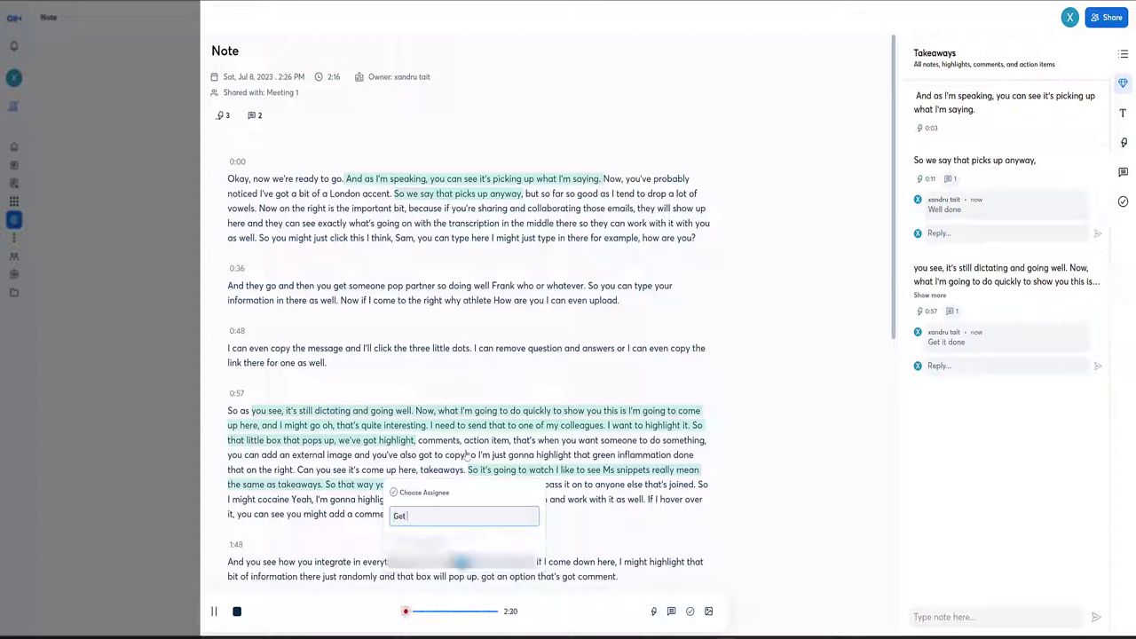
pyautogui.write(' it done now')
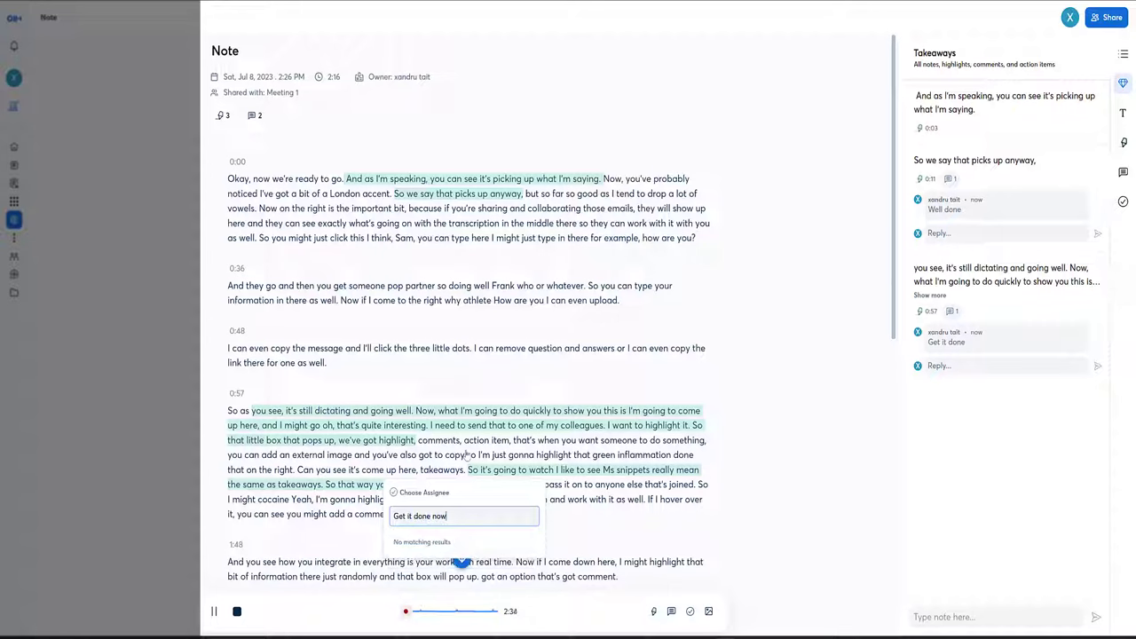
pyautogui.click(584, 529)
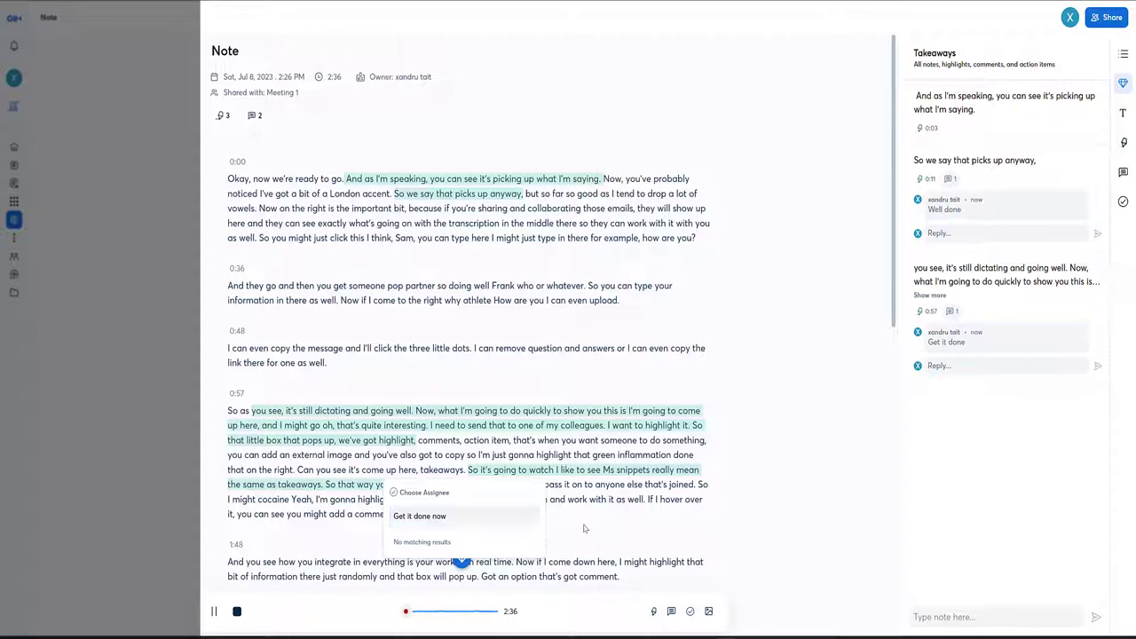
pyautogui.click(584, 530)
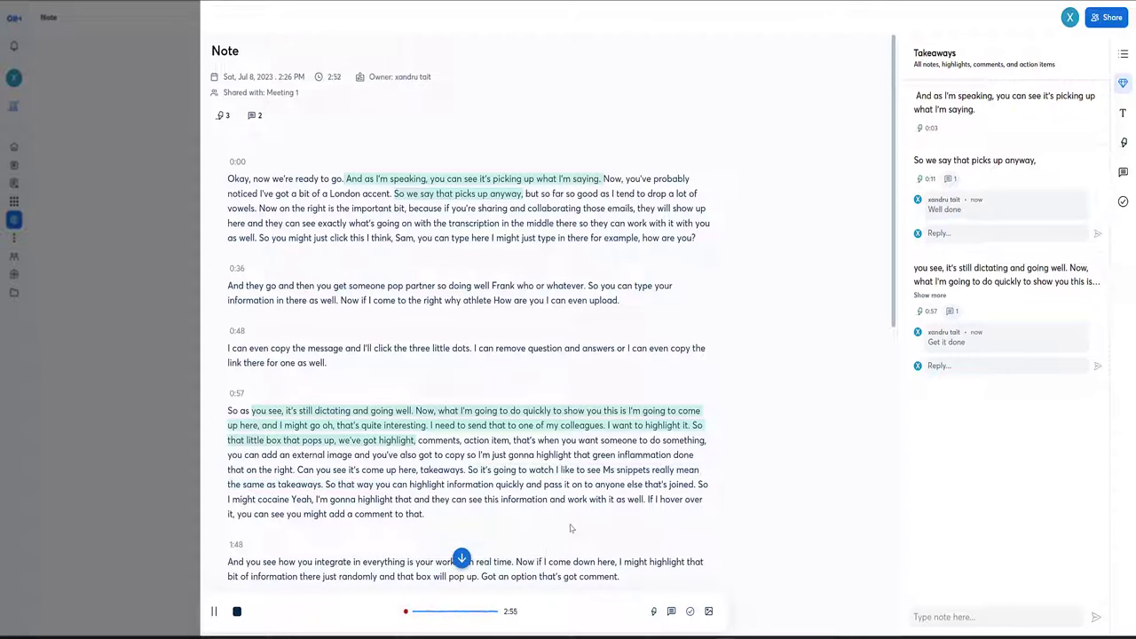
# Insert the photo of the white dog on grass at the 1:48 transcript passage starting "you see how you integrate"
pyautogui.moveTo(248, 562); pyautogui.dragTo(364, 577)
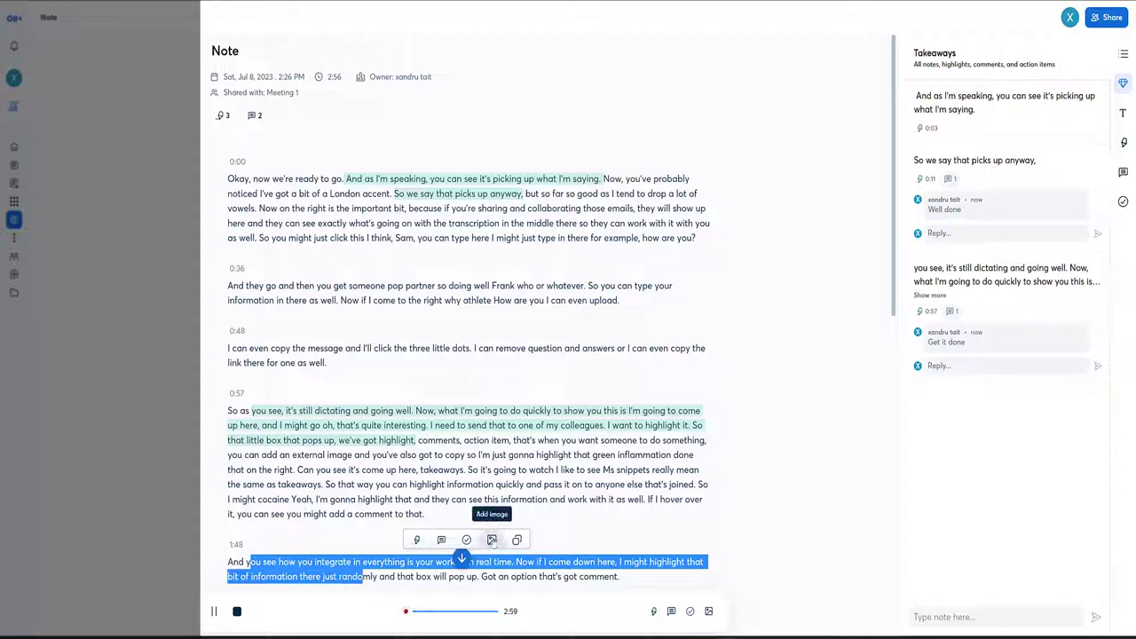
pyautogui.click(492, 540)
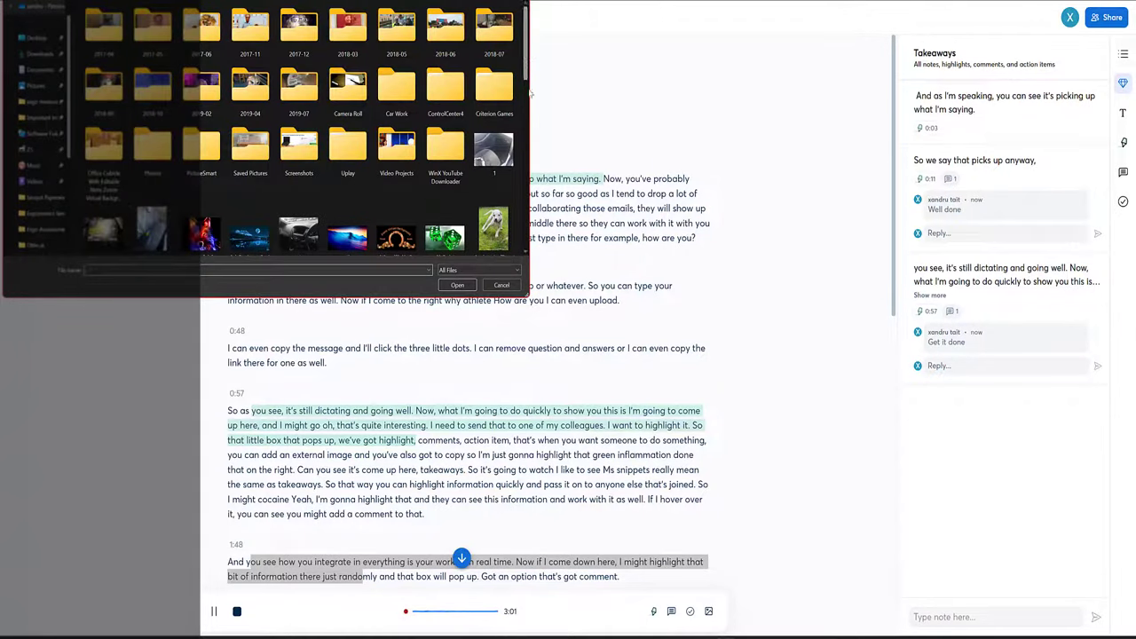
pyautogui.moveTo(525, 55); pyautogui.dragTo(528, 91)
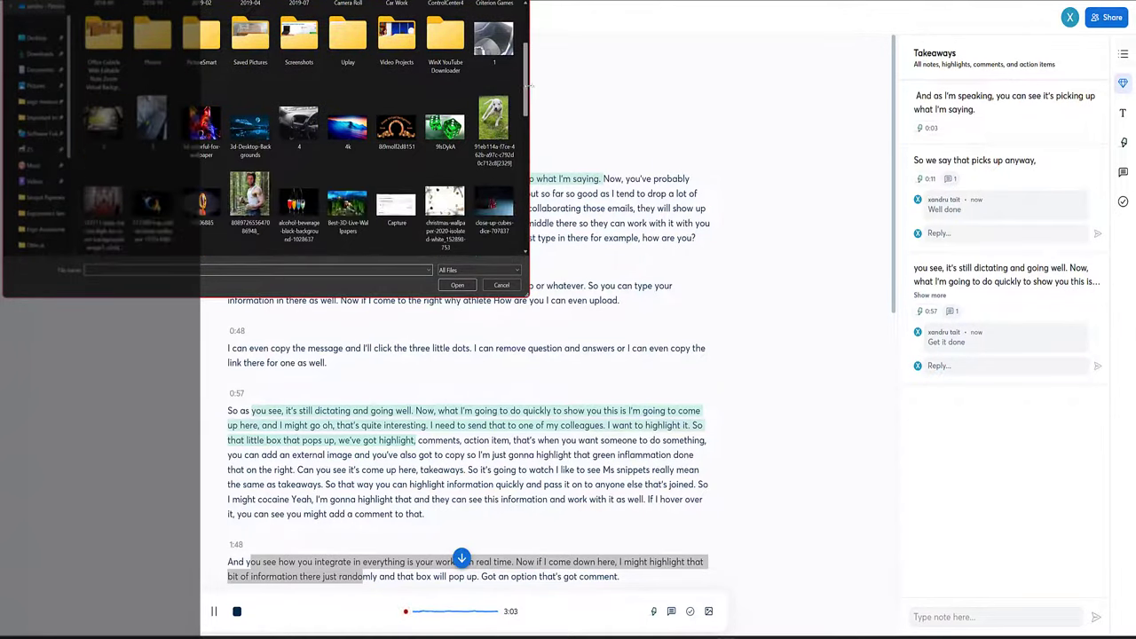
pyautogui.press('Escape')
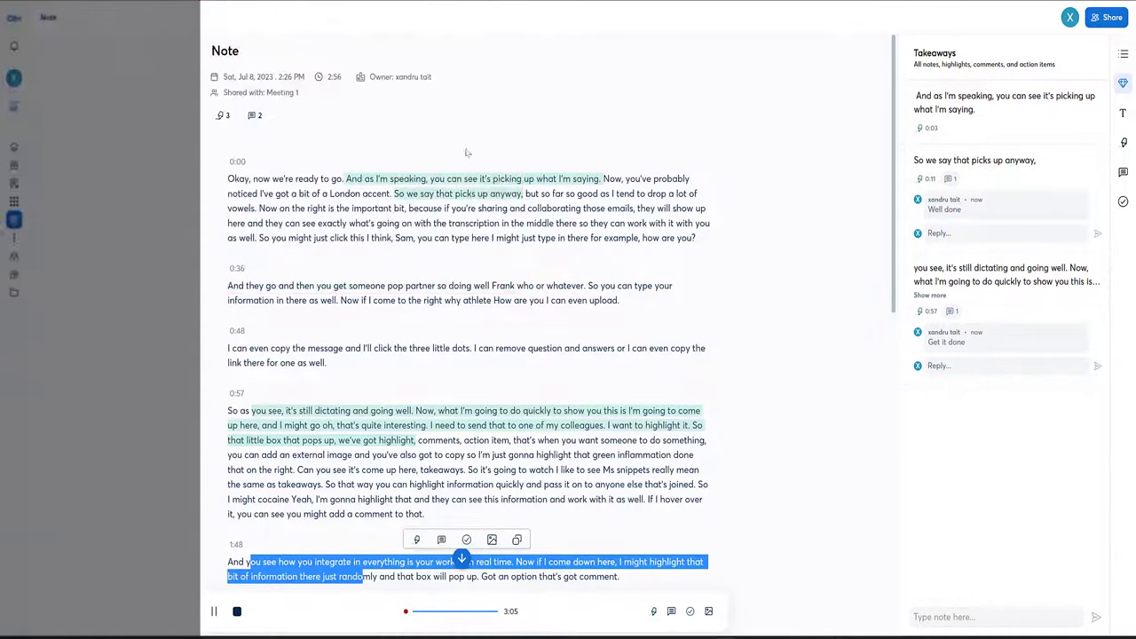
pyautogui.moveTo(894, 292); pyautogui.dragTo(893, 377)
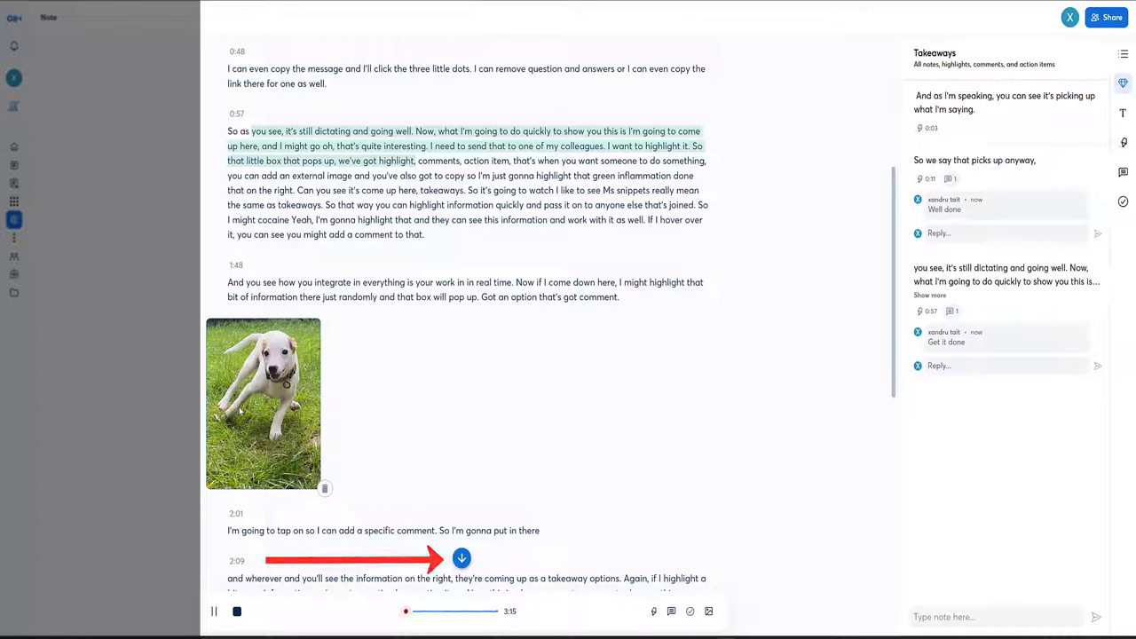
# Copy the 2:55 transcript passage from "be a PDF" to "Okay" and post it as a reply under the "Get it done" comment
pyautogui.click(462, 558)
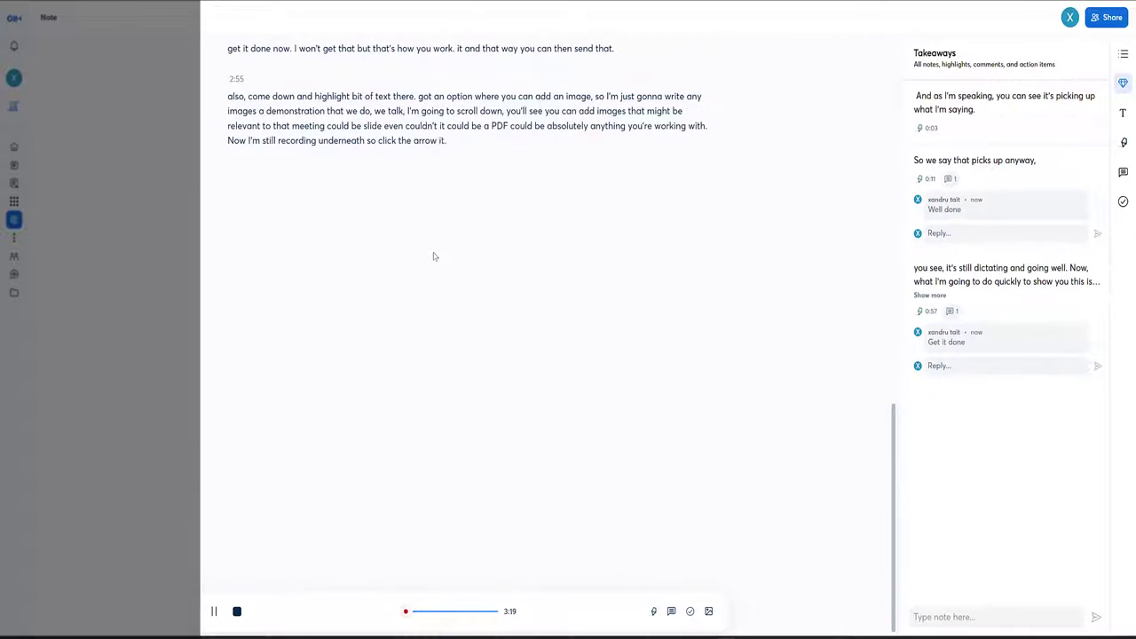
pyautogui.moveTo(471, 126); pyautogui.dragTo(536, 140)
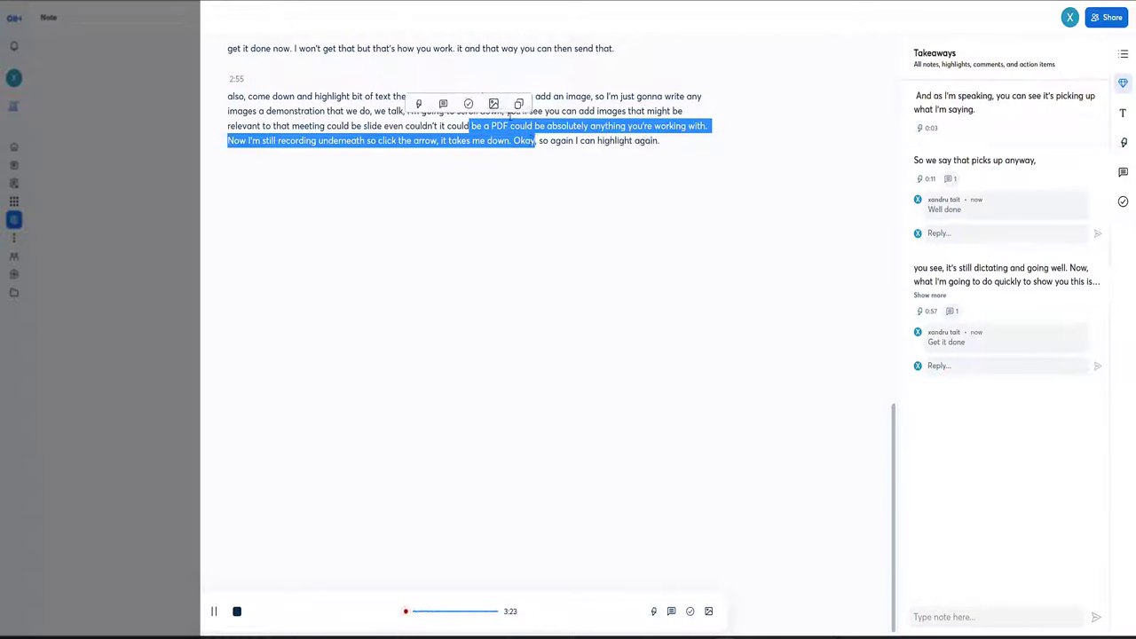
pyautogui.click(519, 103)
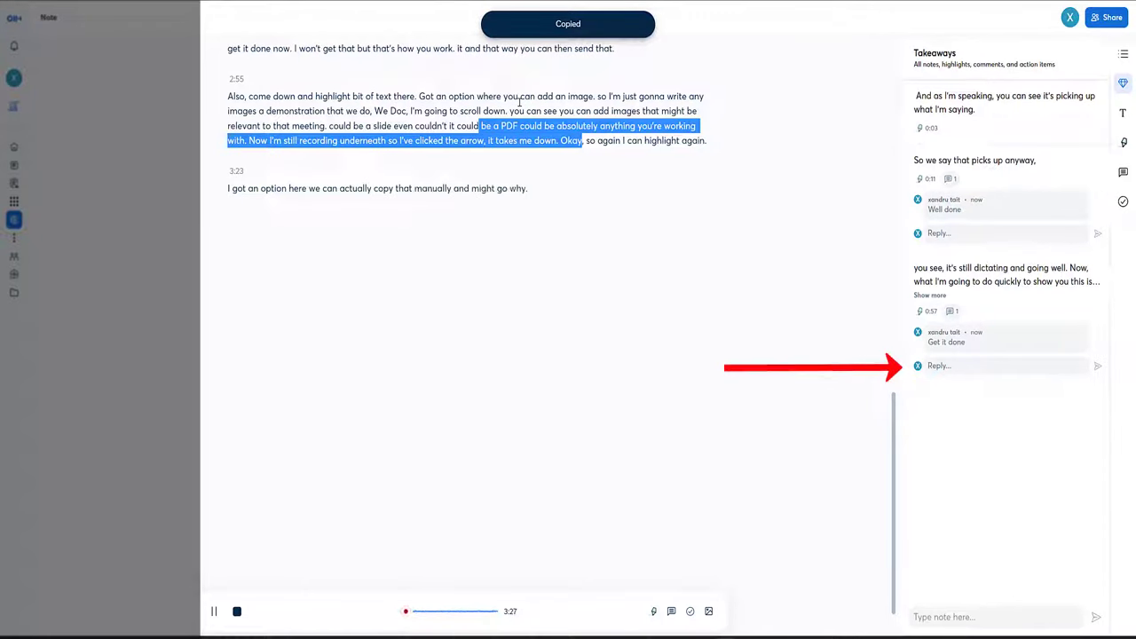
pyautogui.click(944, 366)
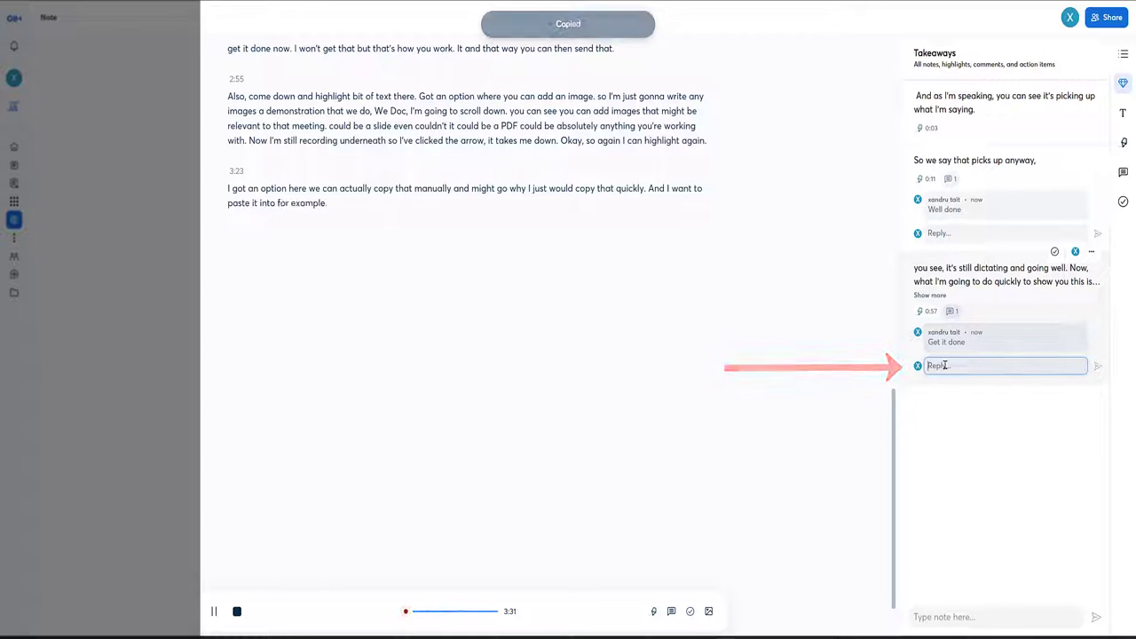
pyautogui.hotkey('ctrl', 'v')
pyautogui.click(1098, 367)
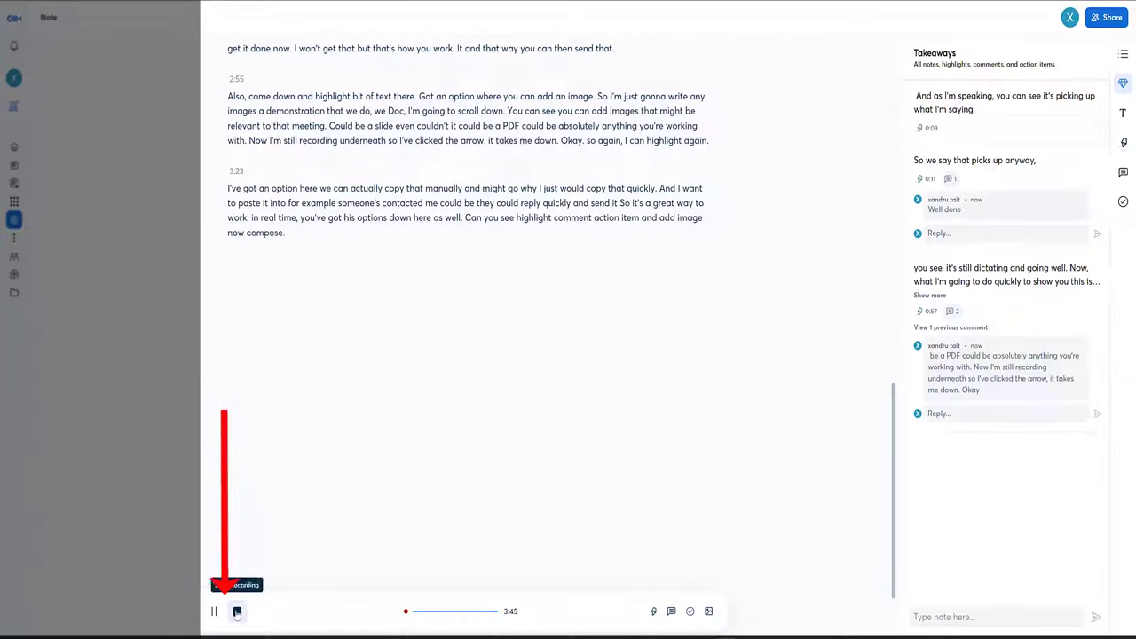
# Stop the recording and check the Meeting 1 channel's member list and its extra options
pyautogui.click(237, 611)
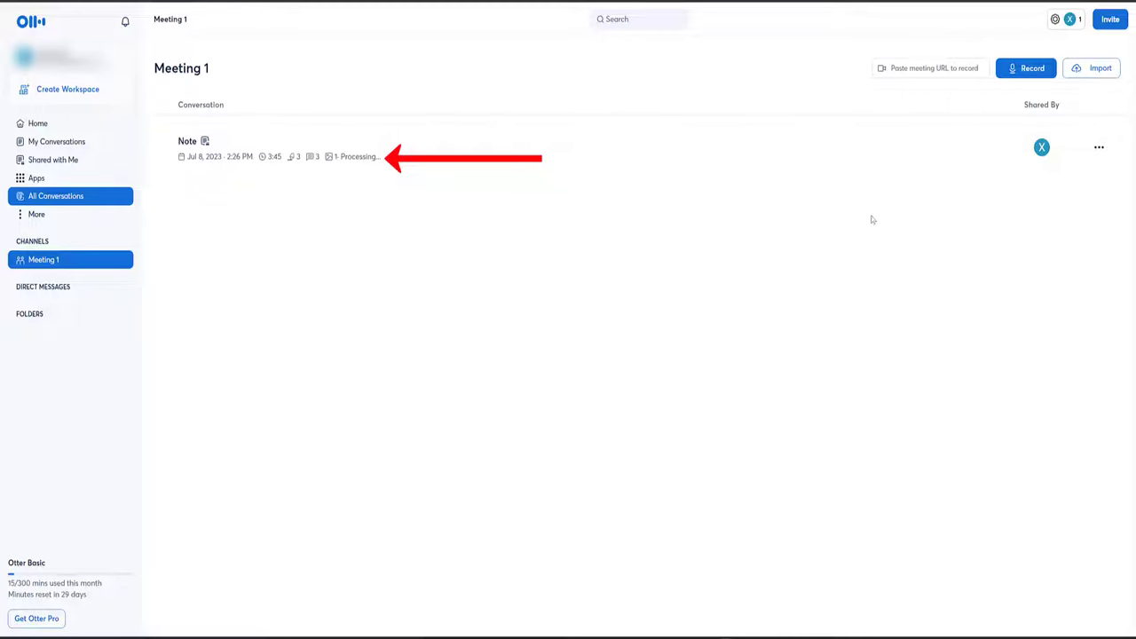
pyautogui.click(1070, 19)
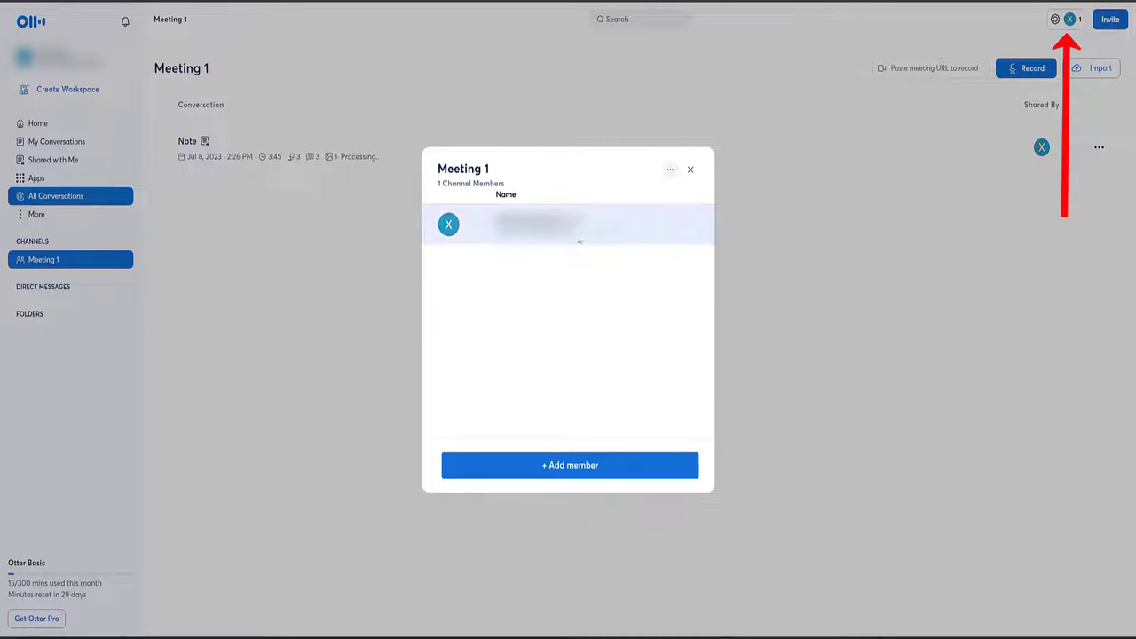
pyautogui.click(670, 169)
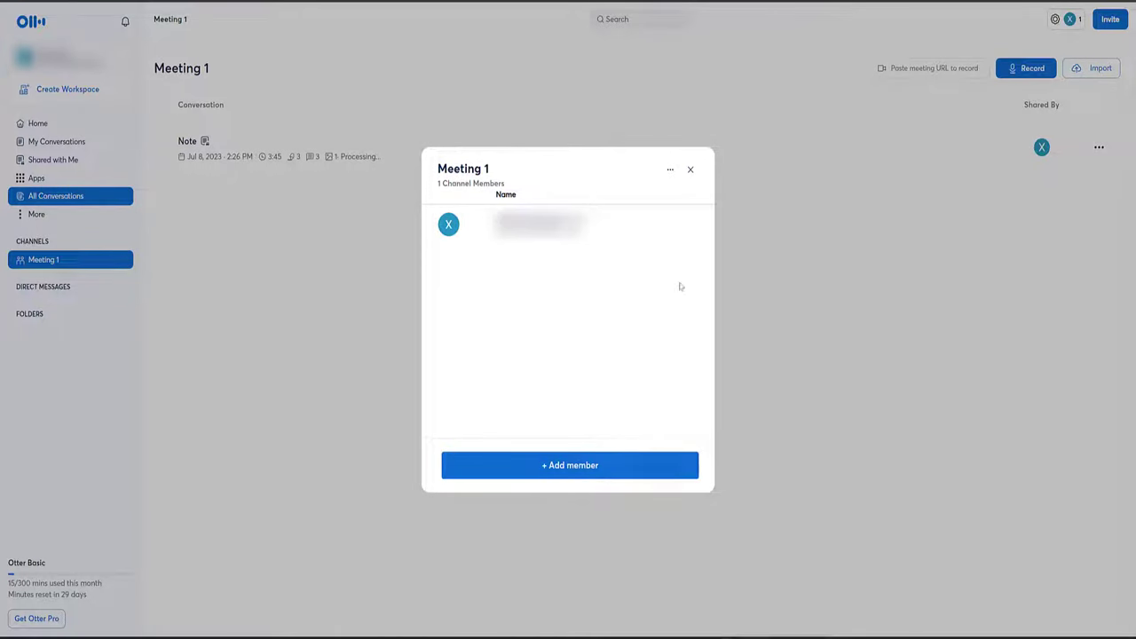
pyautogui.click(691, 169)
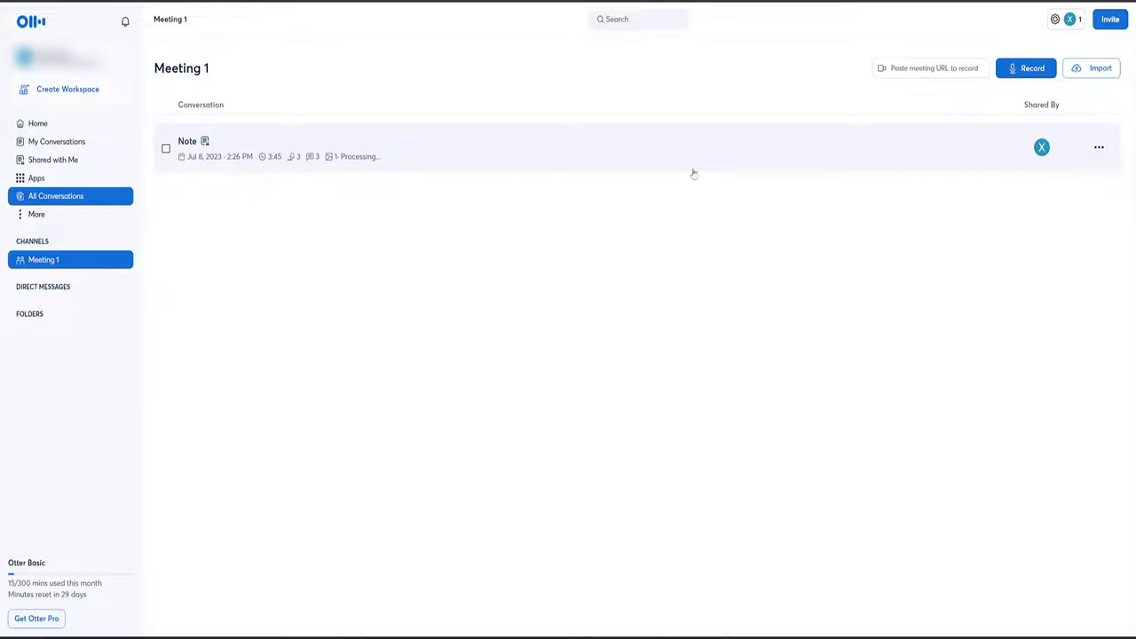
# Open the recorded Note and locate the summary keyword "collaborating" in its transcript
pyautogui.click(252, 157)
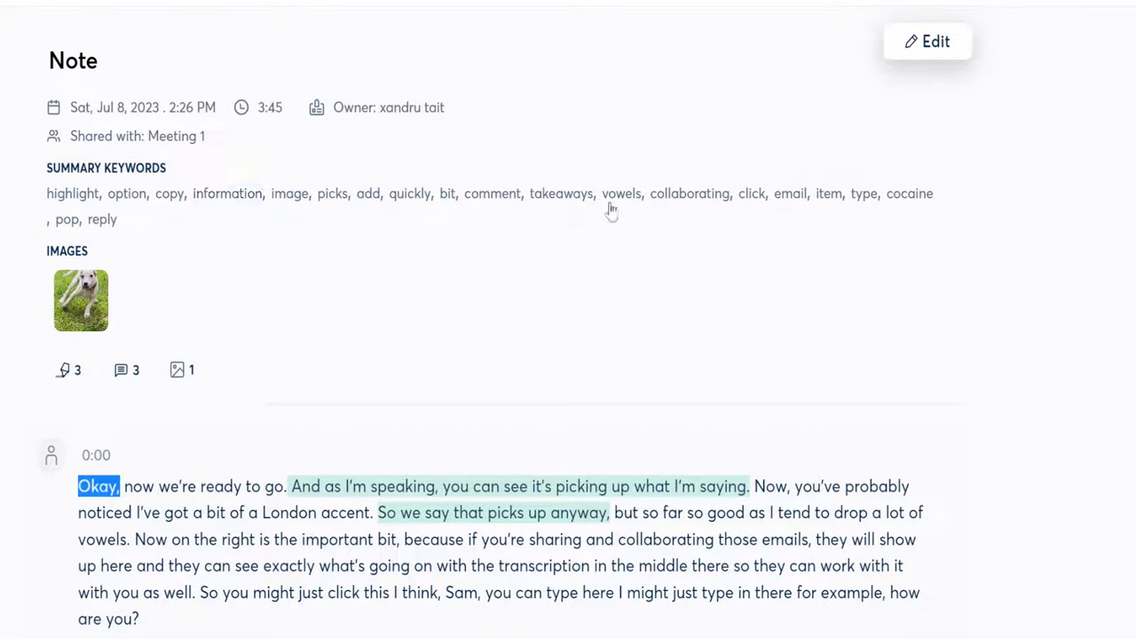
pyautogui.click(686, 197)
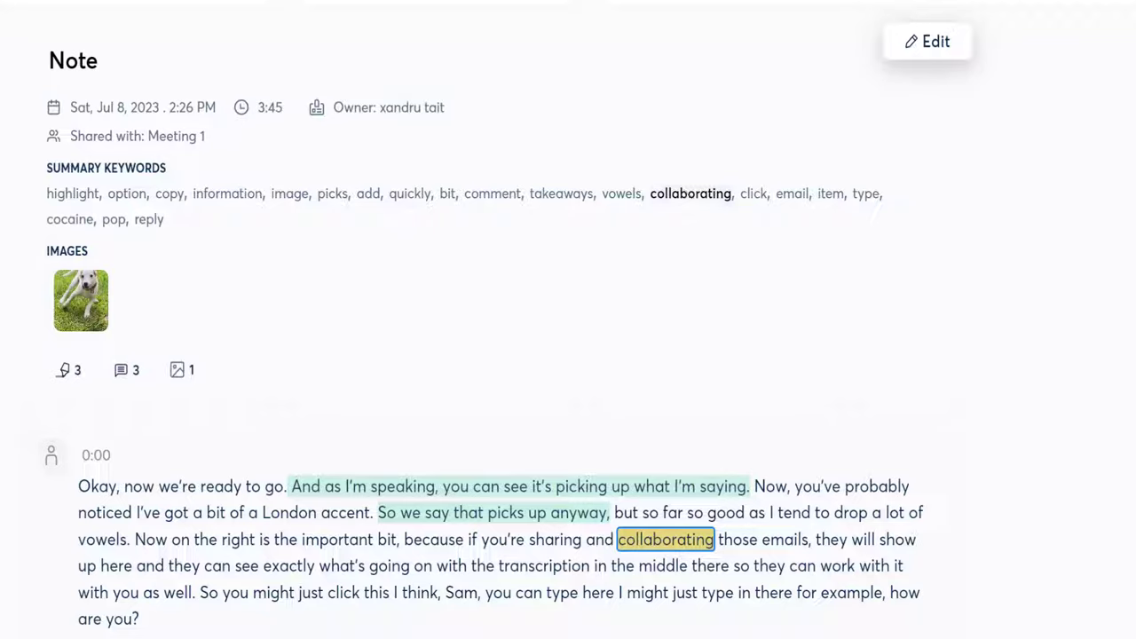
pyautogui.scroll(-20, 498, 400)
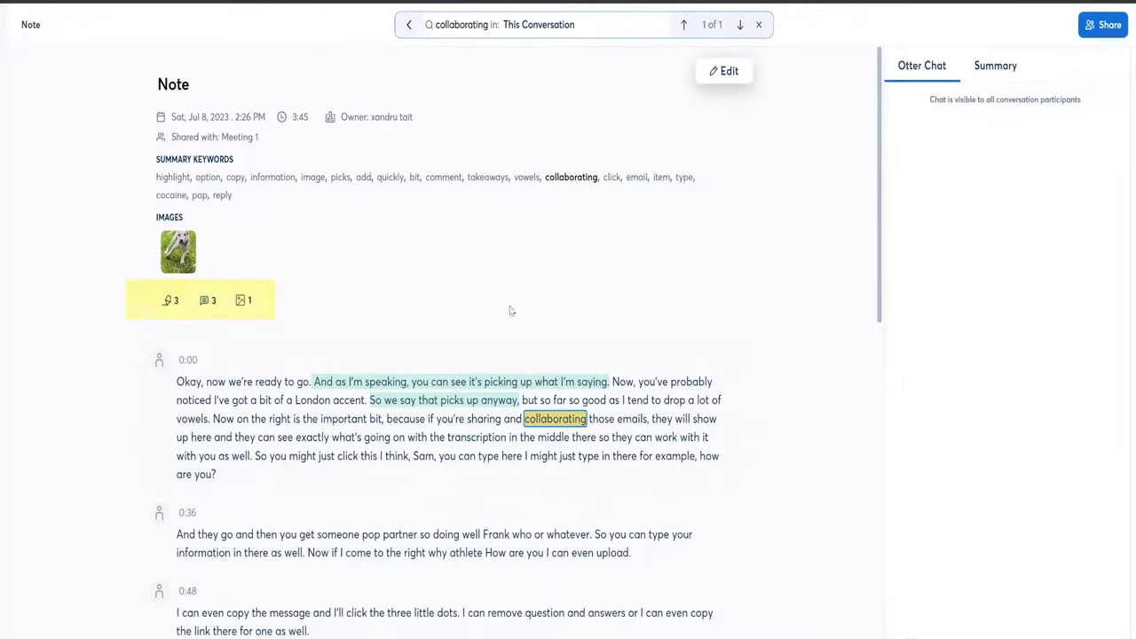
# Review the note's highlights and comments lists and the "Highlights and action items" section of its summary
pyautogui.click(171, 302)
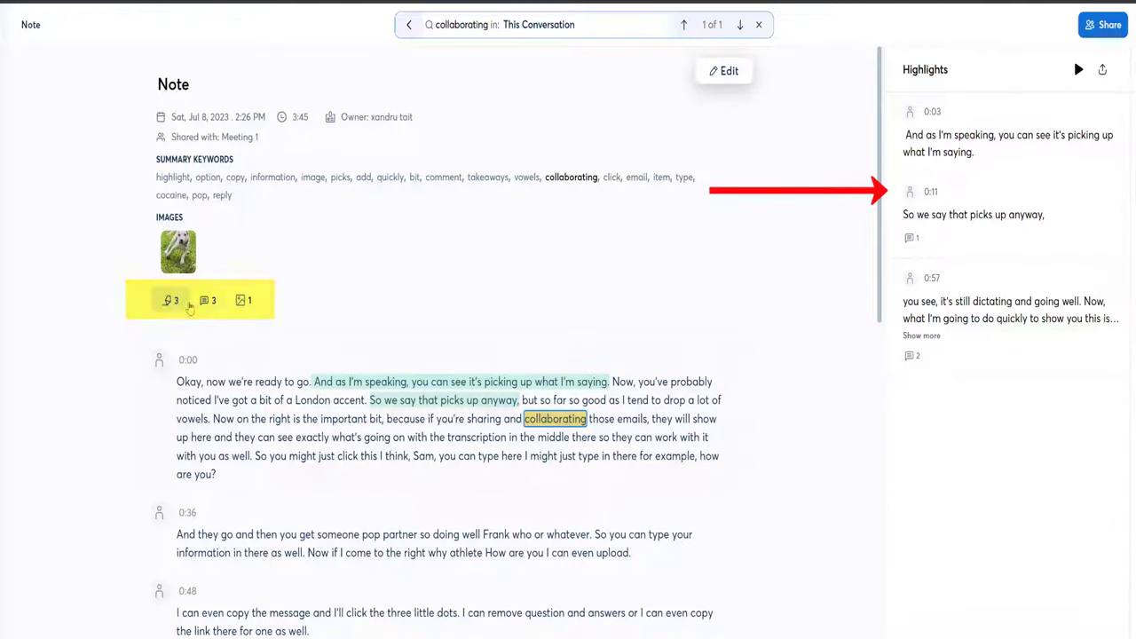
pyautogui.click(205, 301)
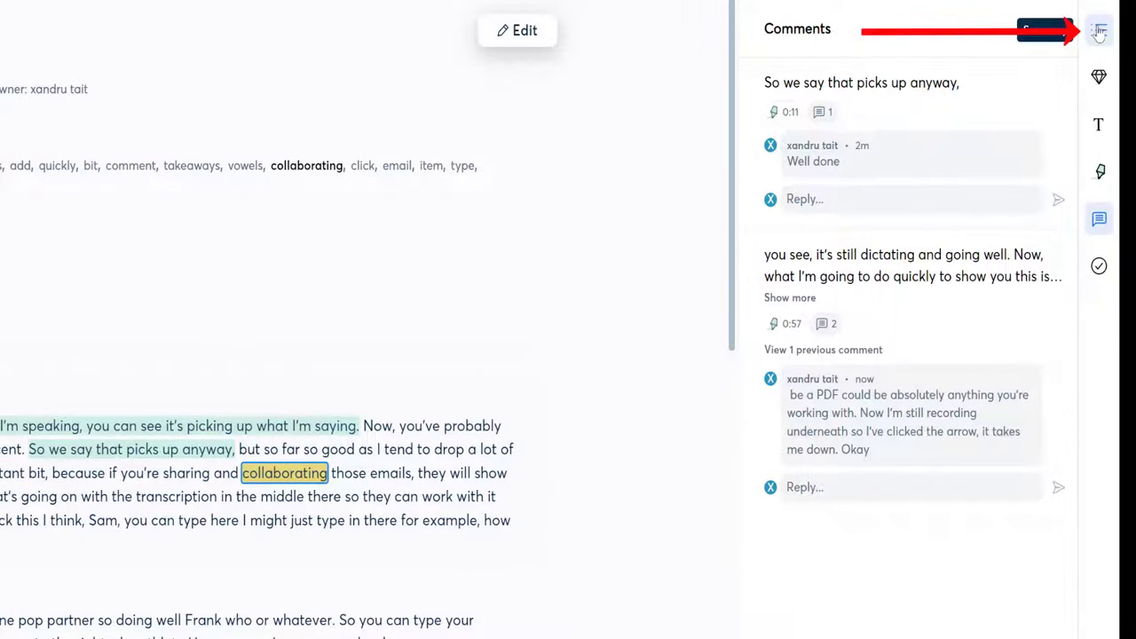
pyautogui.click(1100, 32)
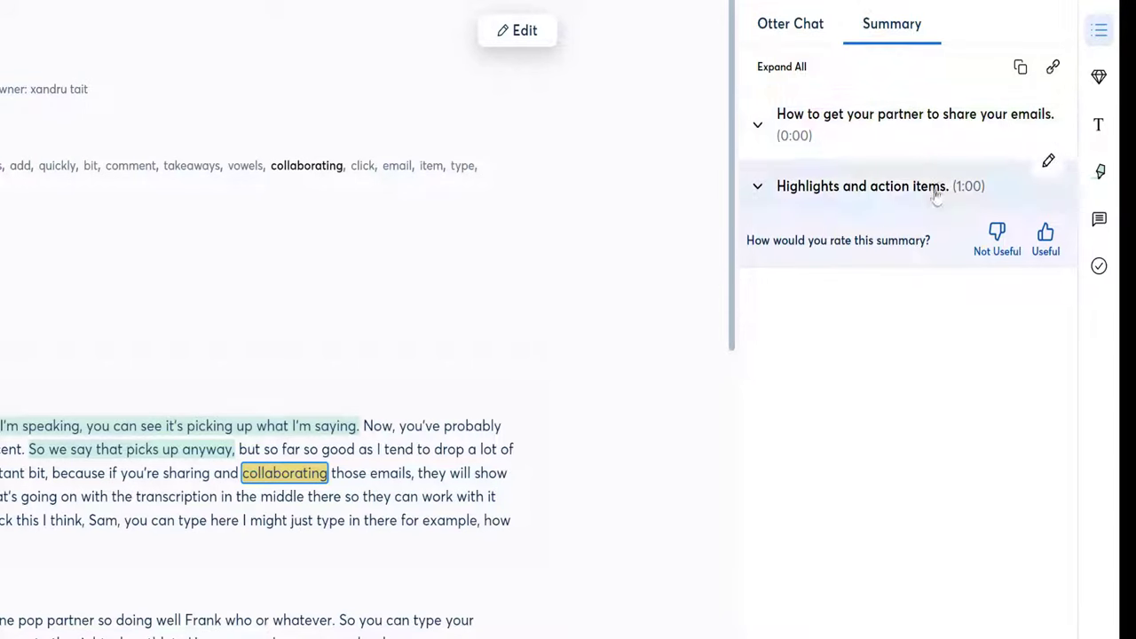
pyautogui.click(1049, 160)
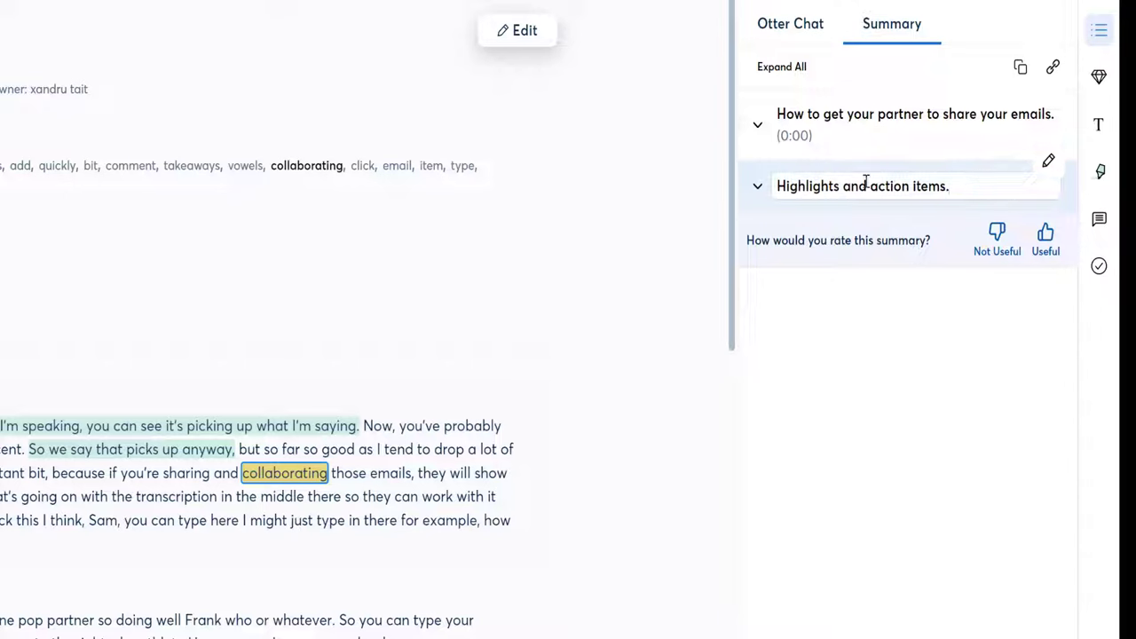
pyautogui.click(758, 190)
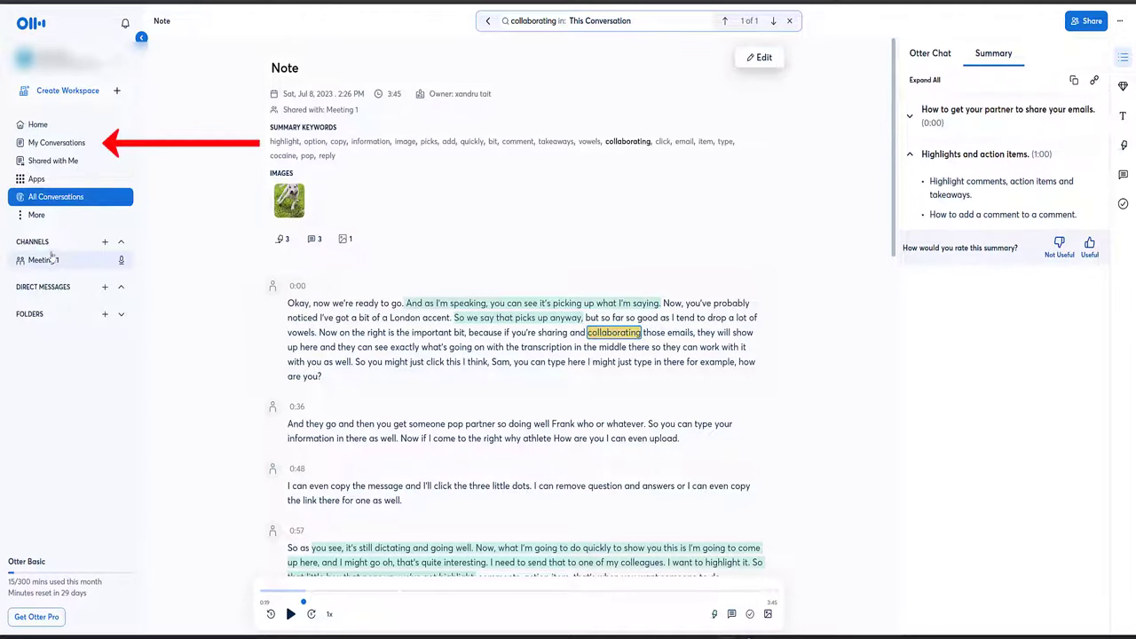
# Select the Note conversation in My Conversations and open its export settings
pyautogui.click(41, 145)
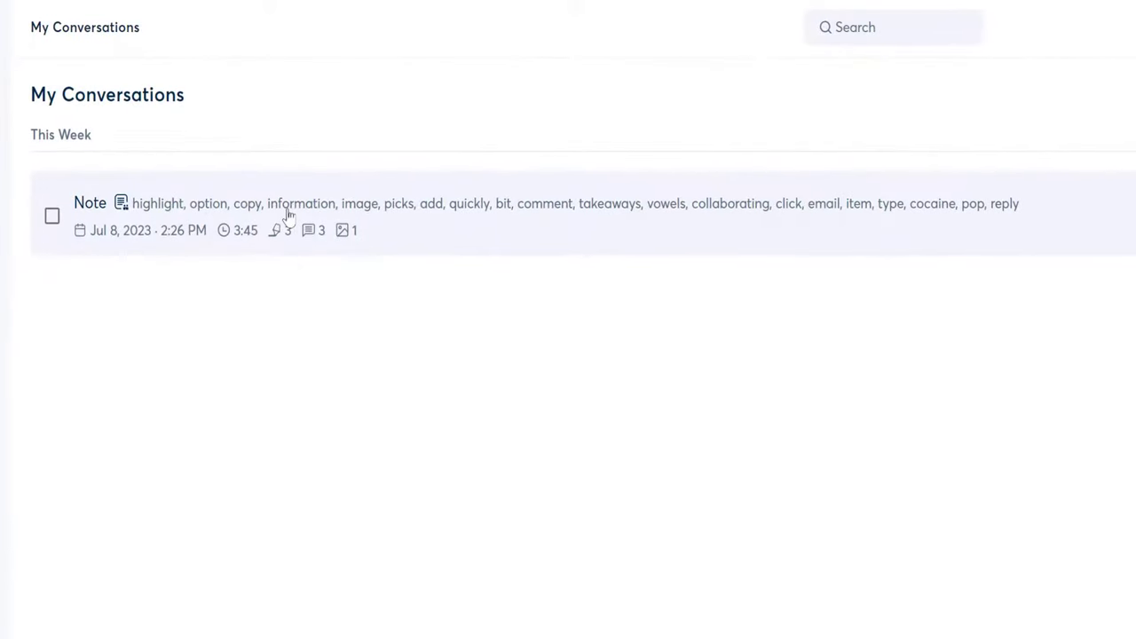
pyautogui.click(51, 217)
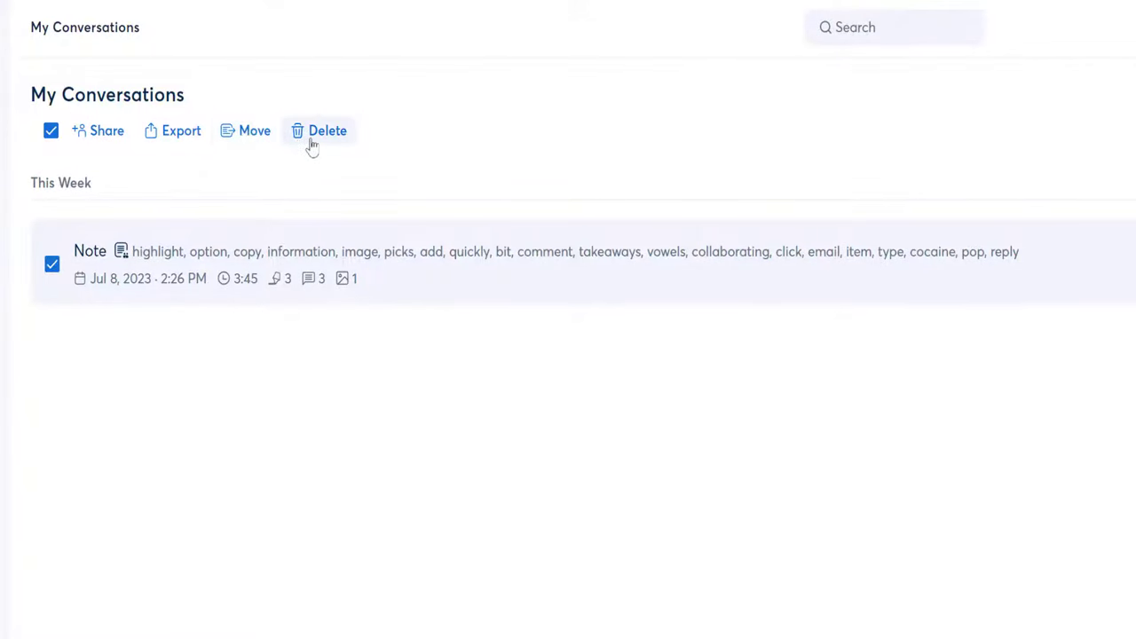
pyautogui.click(174, 133)
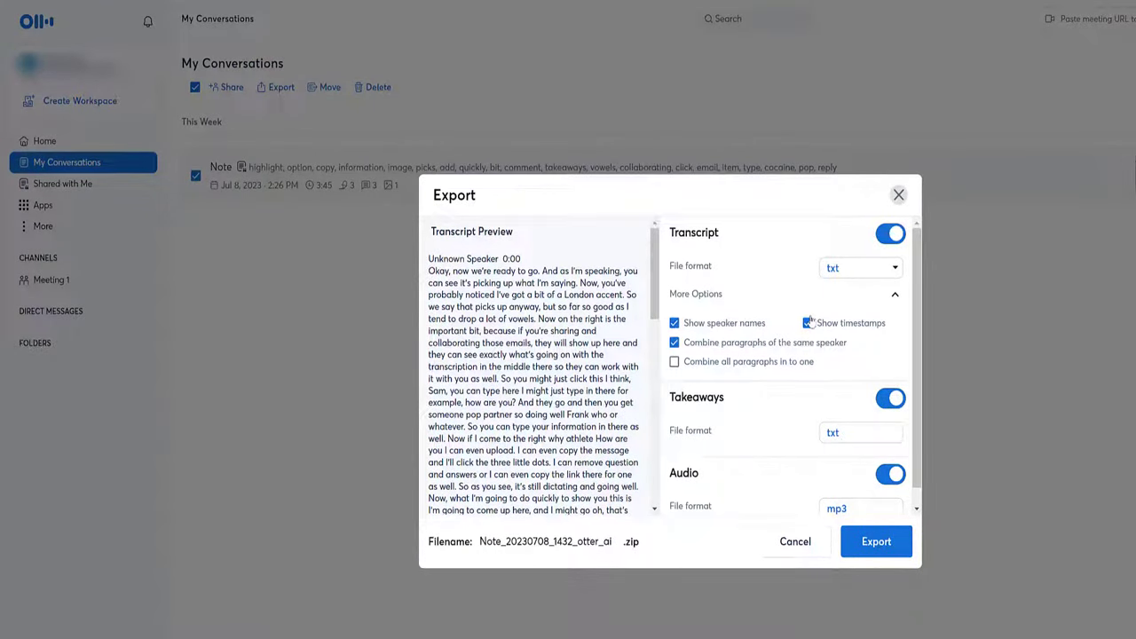
# Export the note with the transcript as txt, the takeaways as txt and the audio as mp3
pyautogui.click(884, 268)
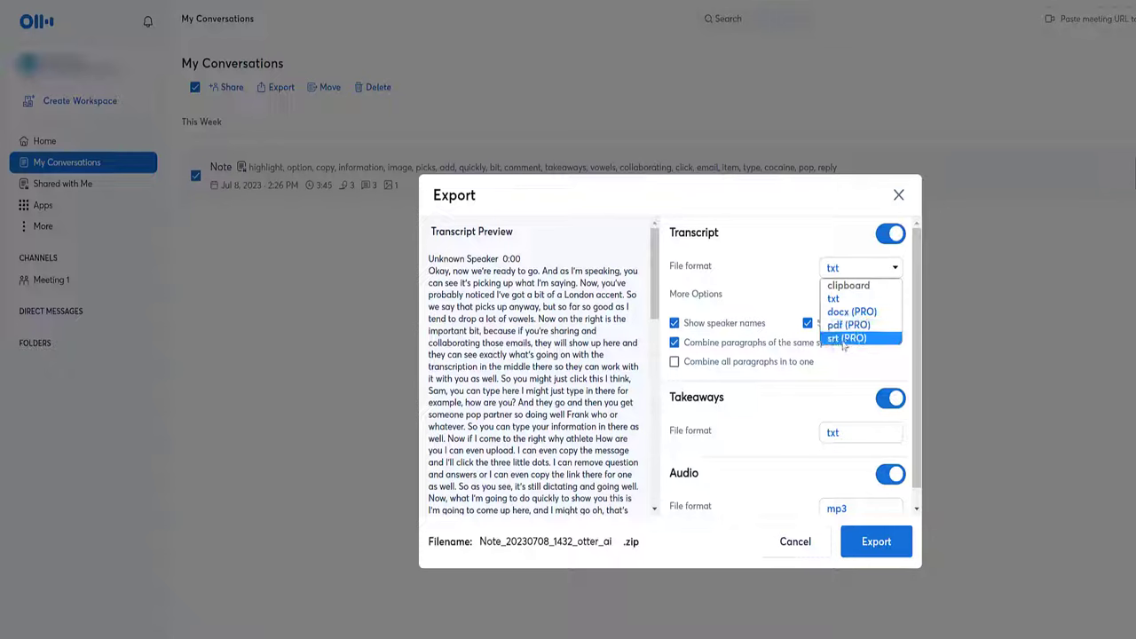
pyautogui.click(845, 301)
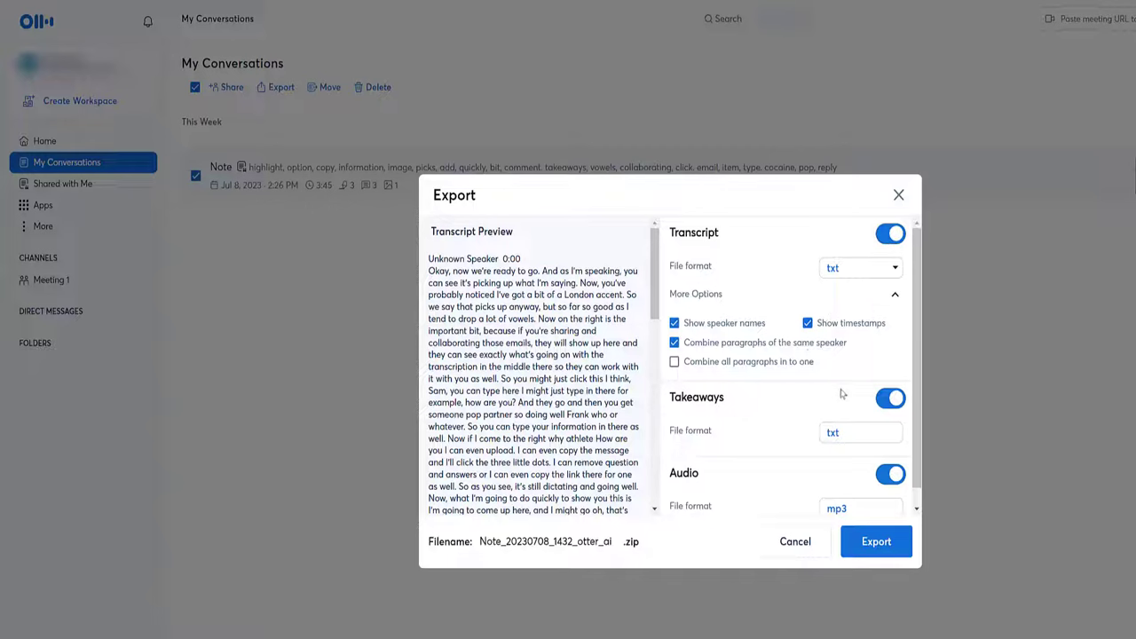
pyautogui.click(885, 401)
pyautogui.click(895, 399)
pyautogui.scroll(-1, 919, 453)
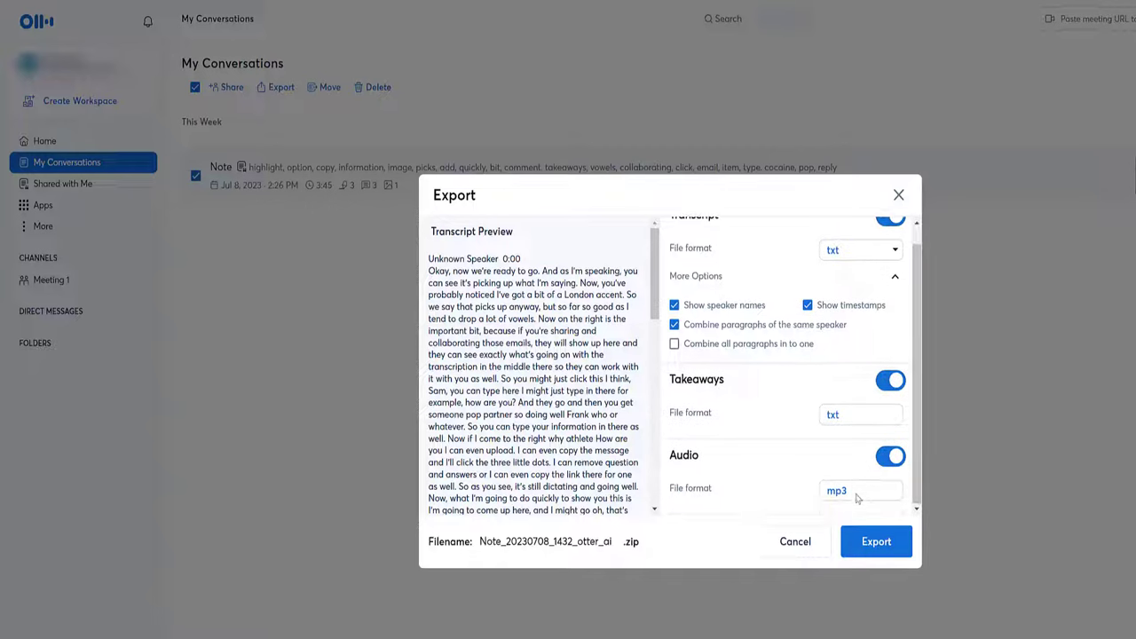
pyautogui.click(876, 541)
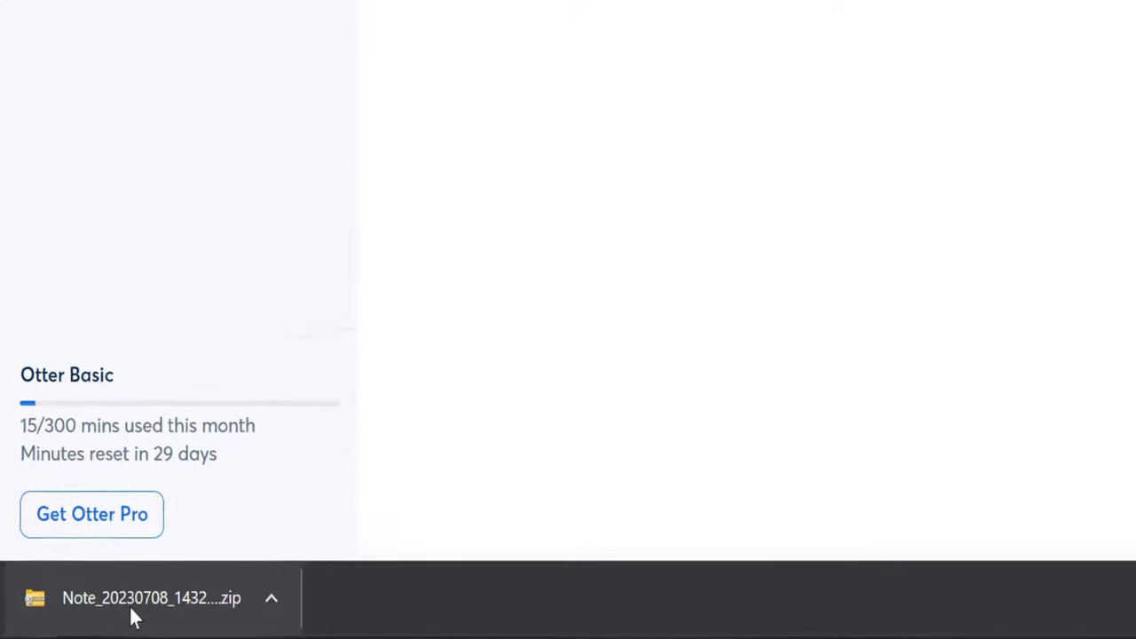
# Open the exported Note zip archive, view the Note_Takeaways text file, and close both the file and the archive
pyautogui.click(79, 636)
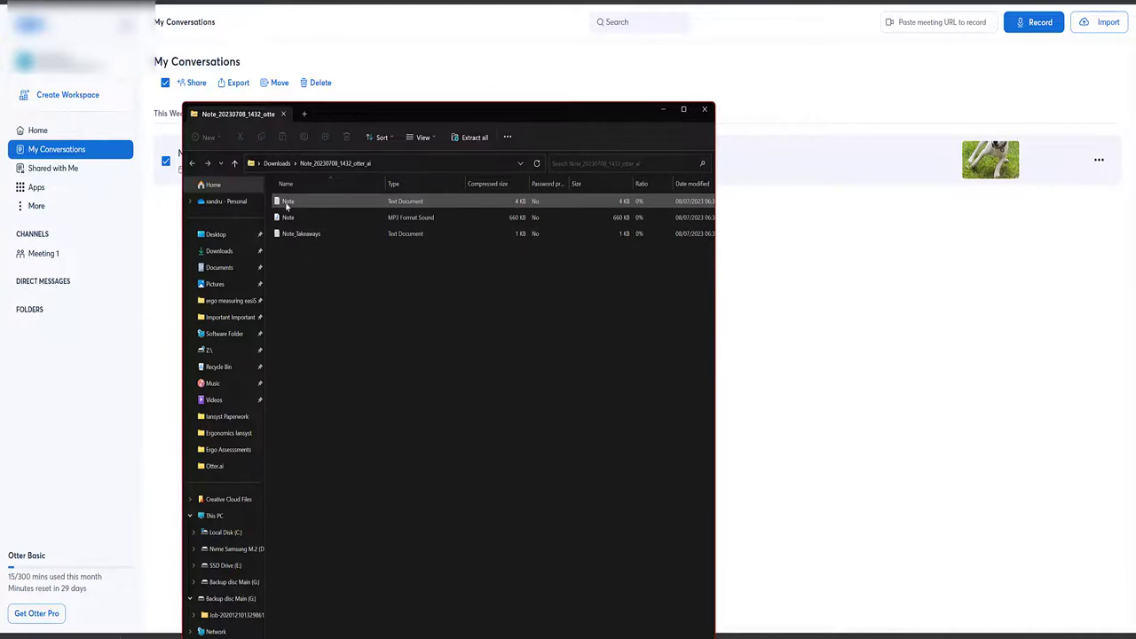
pyautogui.doubleClick(287, 233)
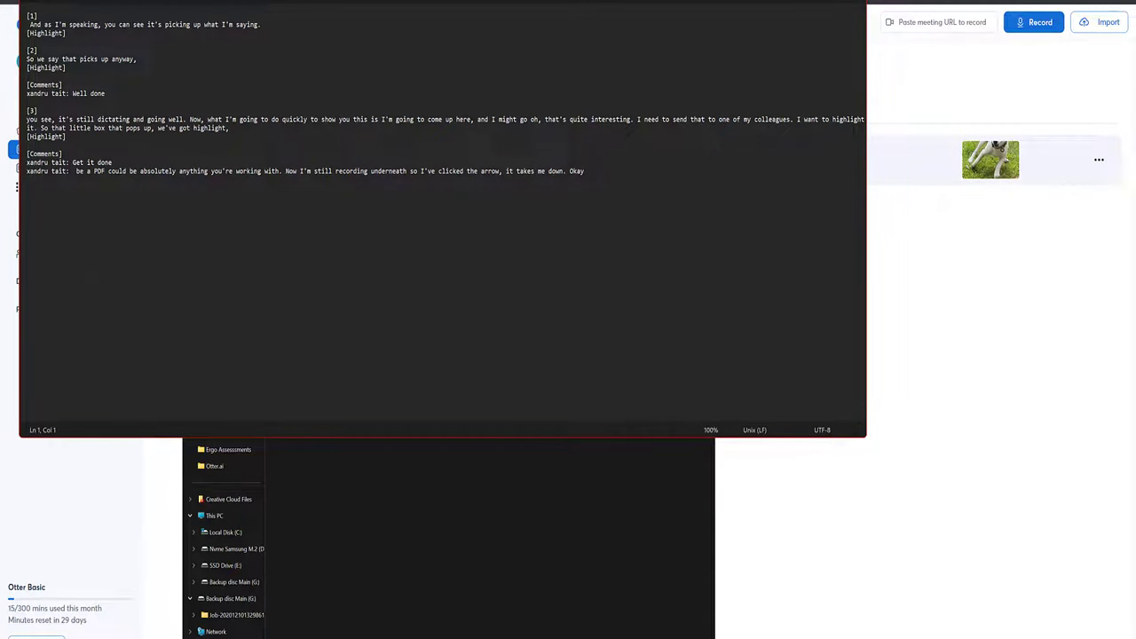
pyautogui.hotkey('alt', 'F4')
pyautogui.click(707, 110)
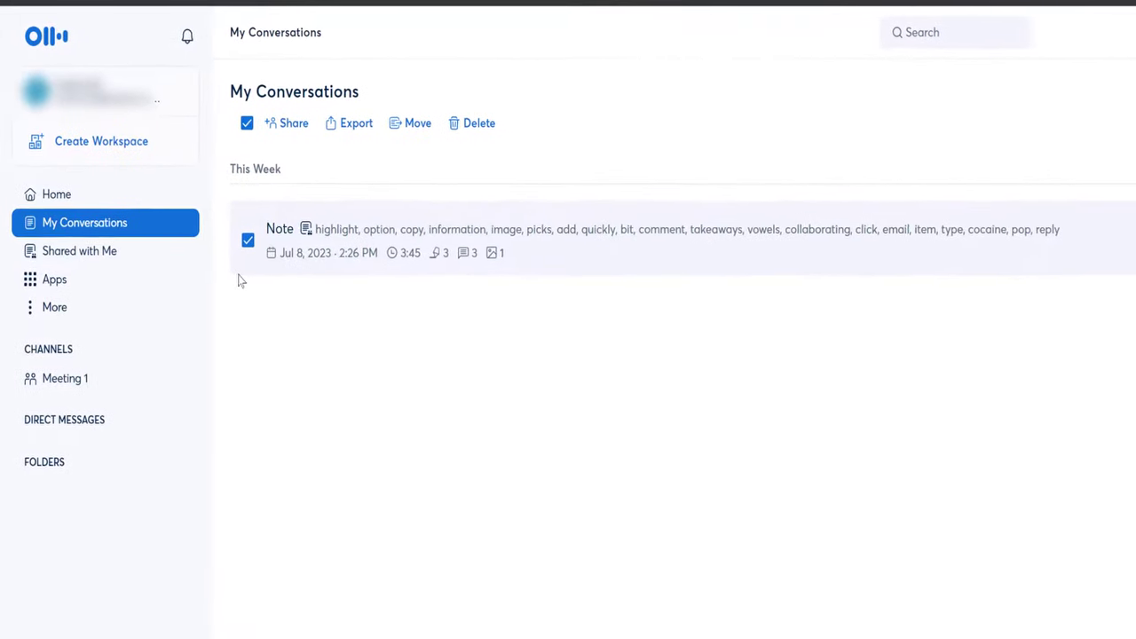
# Visit the Direct Messages and Folders pages and create a folder named "Meeting 1"
pyautogui.click(64, 428)
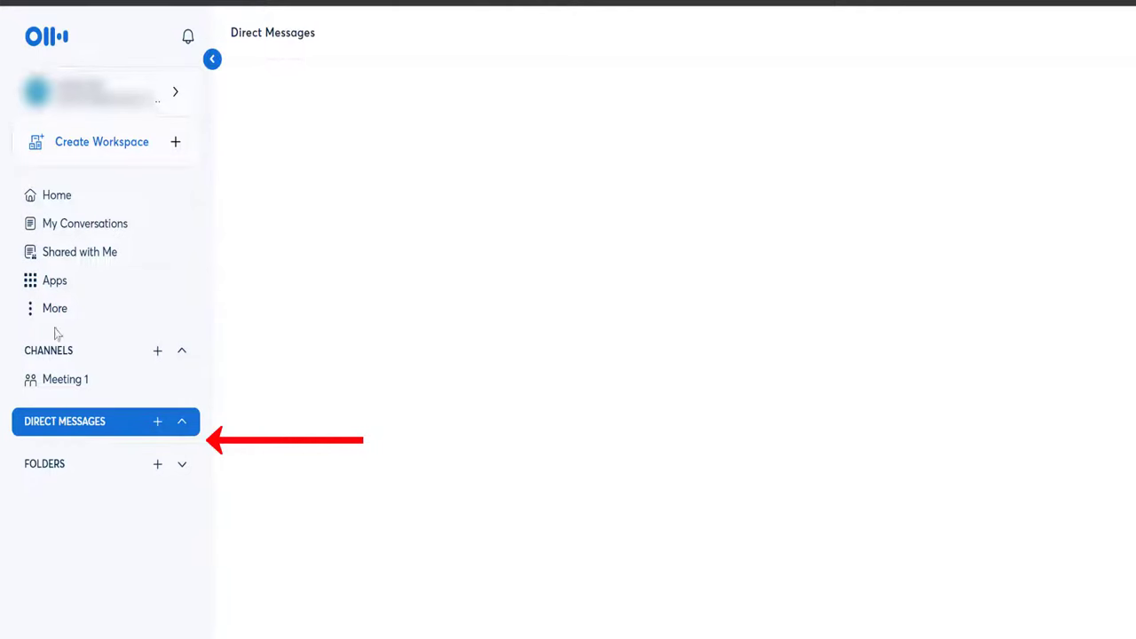
pyautogui.click(49, 466)
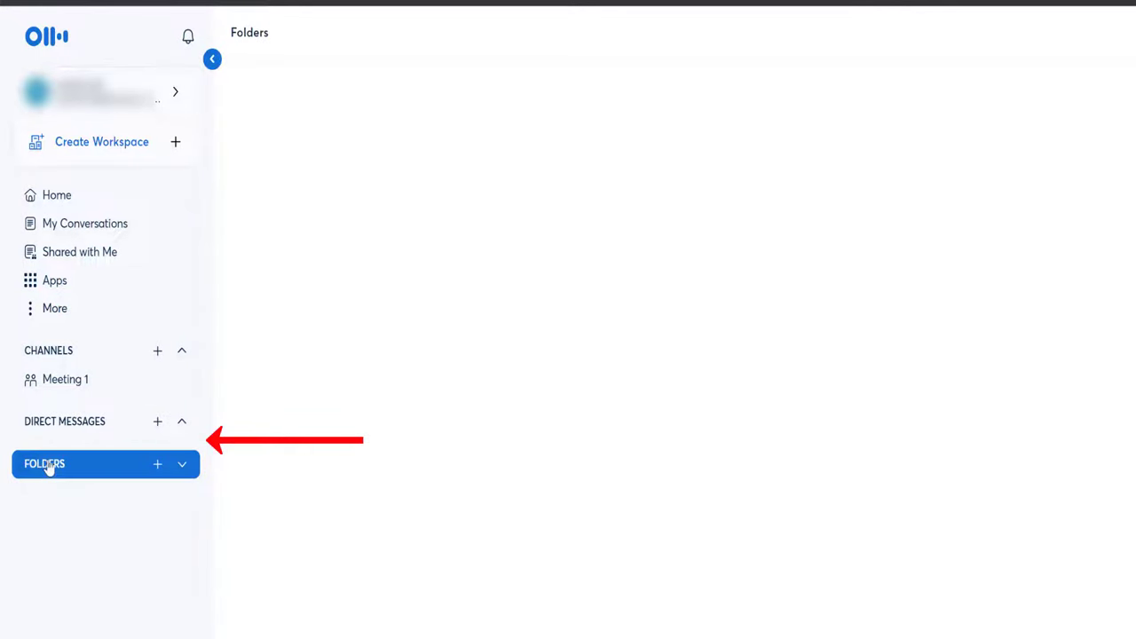
pyautogui.click(156, 464)
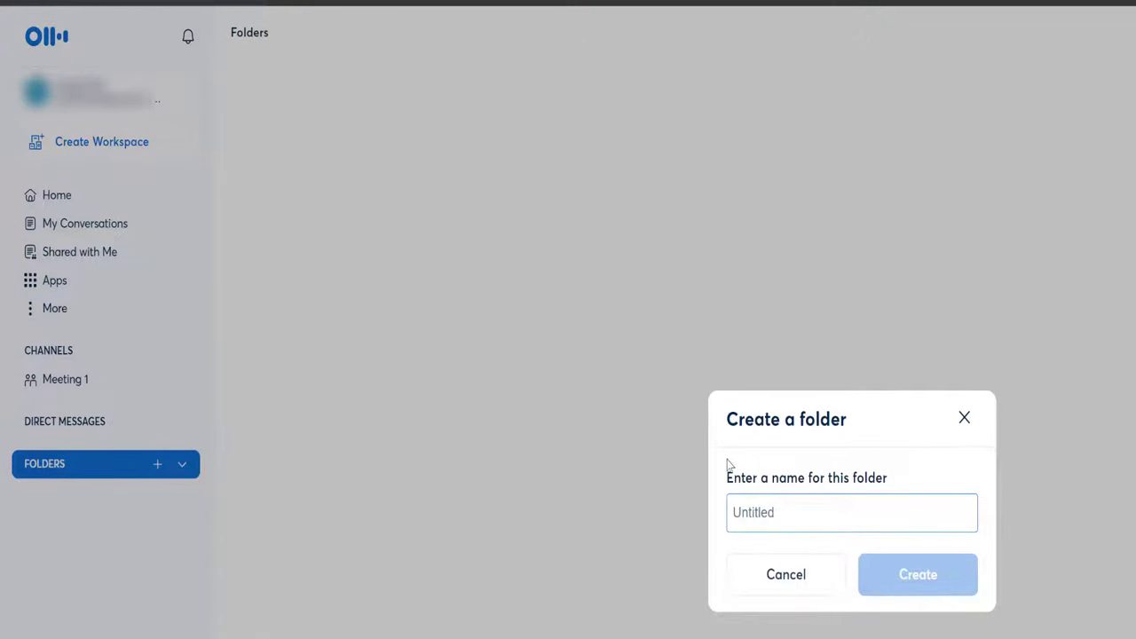
pyautogui.write('Meeting 1')
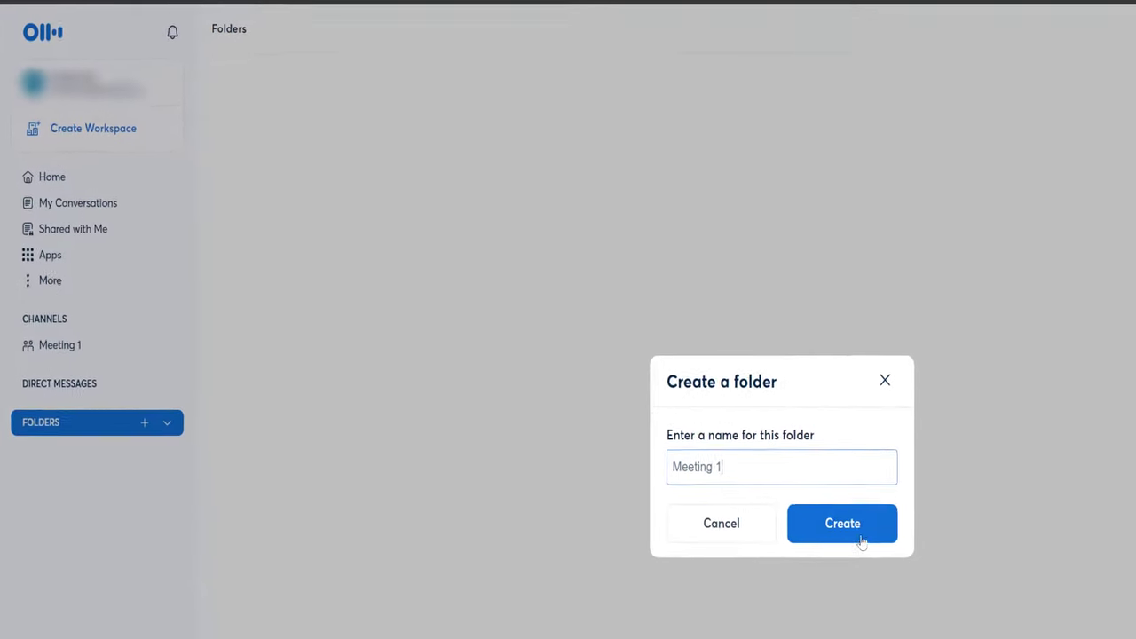
pyautogui.click(781, 483)
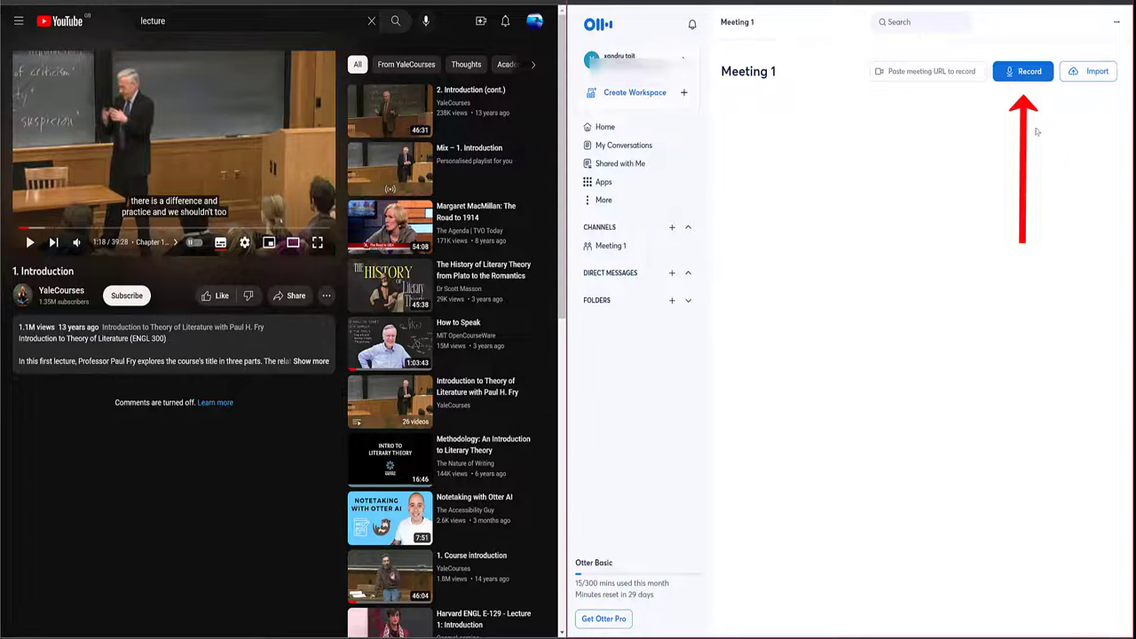
# Start recording in the Meeting 1 folder with the YouTube lecture playing and highlight "great danger is closing that" in the live transcript
pyautogui.click(1022, 72)
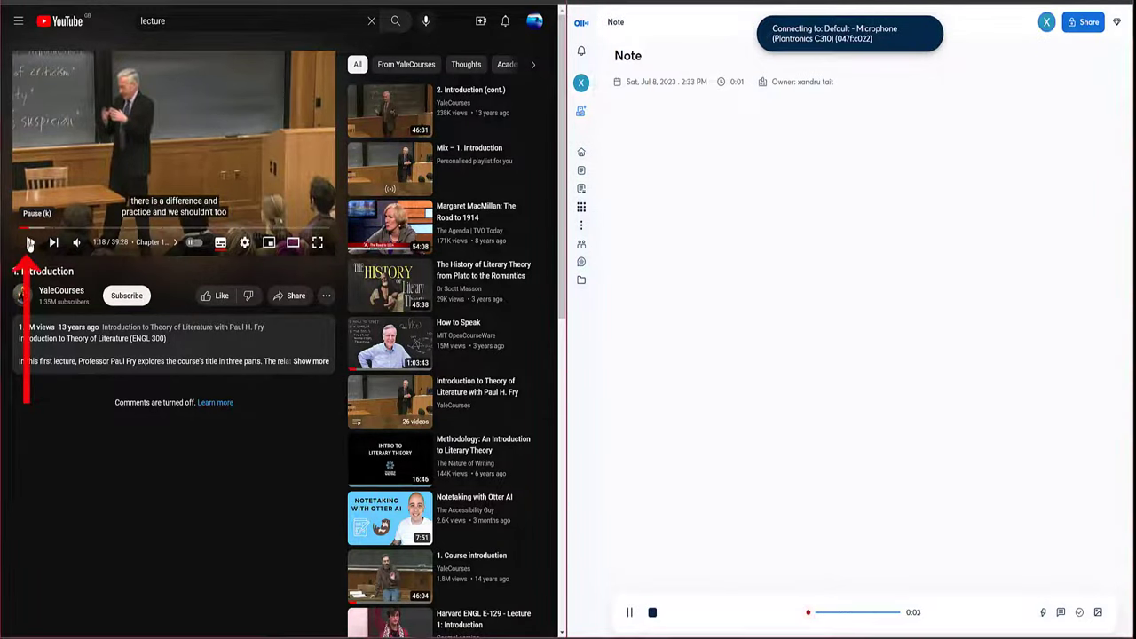
pyautogui.click(29, 242)
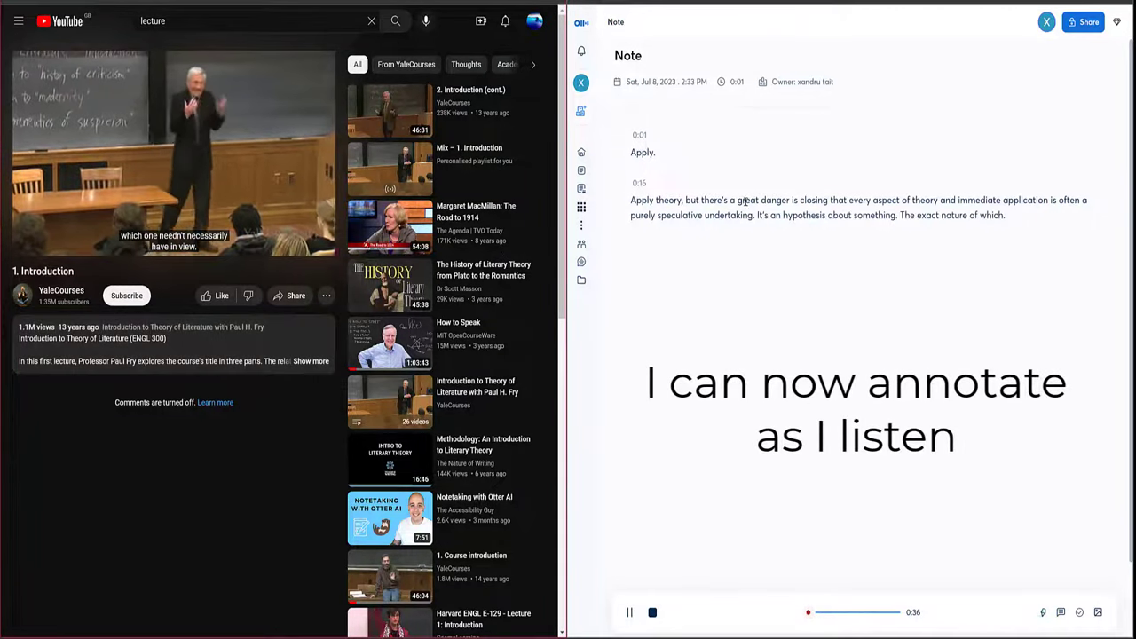
pyautogui.moveTo(737, 201); pyautogui.dragTo(845, 201)
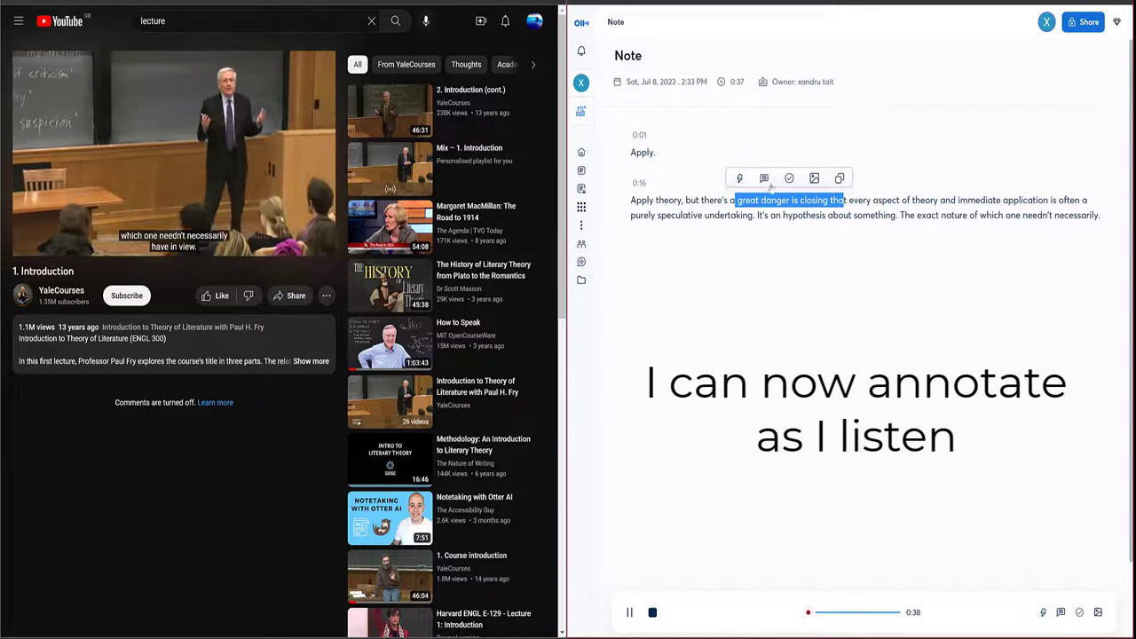
pyautogui.click(741, 178)
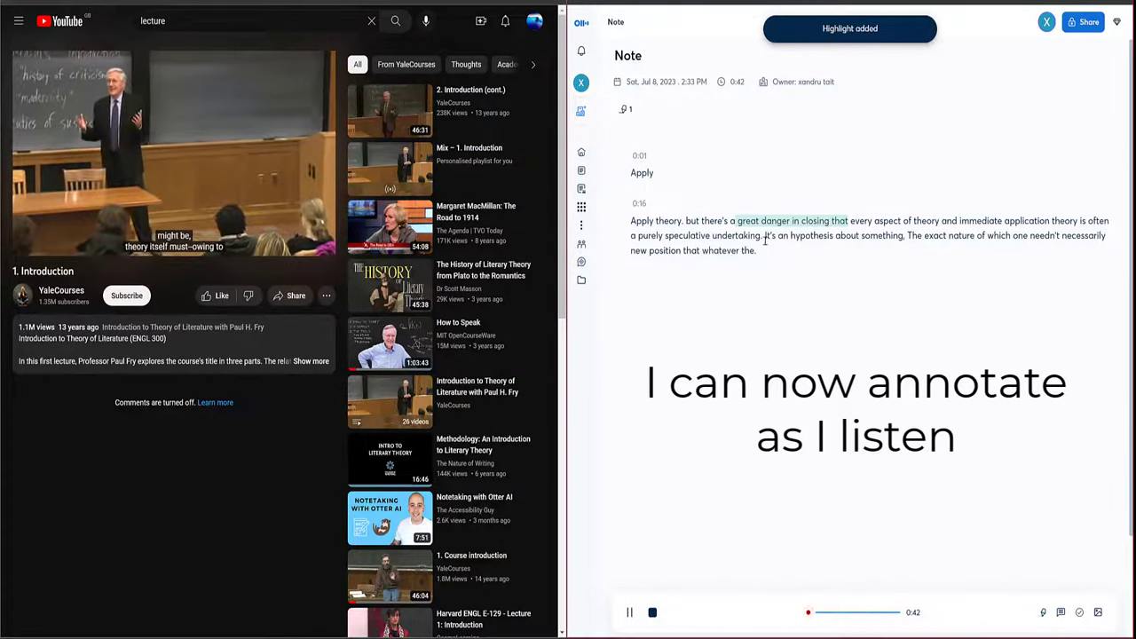
# Add the comment "Agreed" to the transcript passage beginning "It's an hypothesis about something"
pyautogui.moveTo(765, 236); pyautogui.dragTo(756, 251)
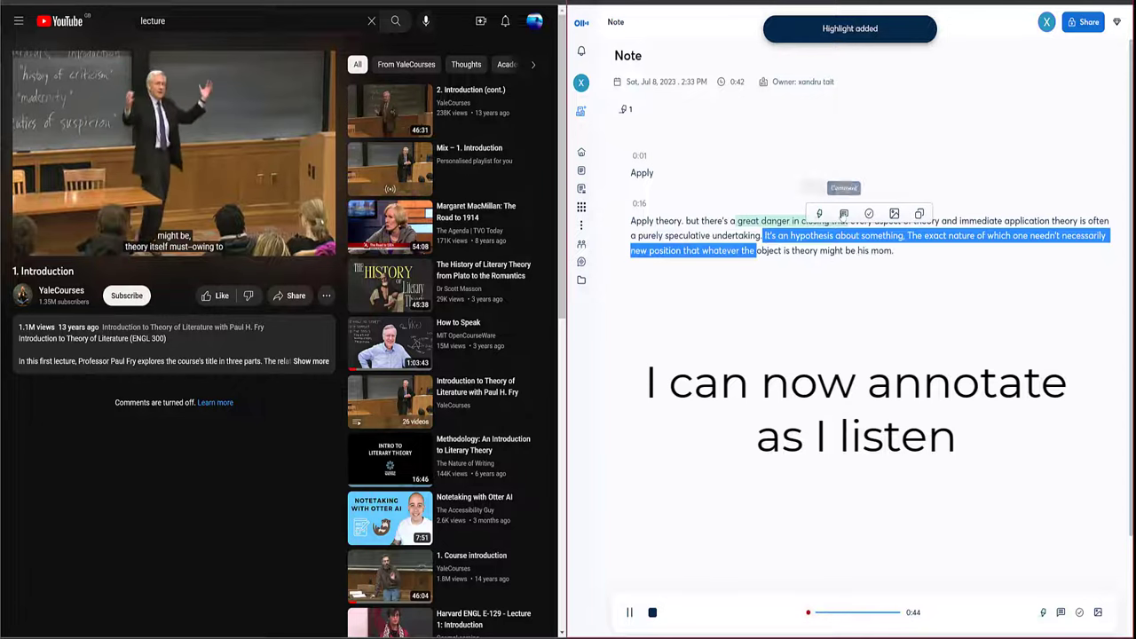
pyautogui.click(844, 214)
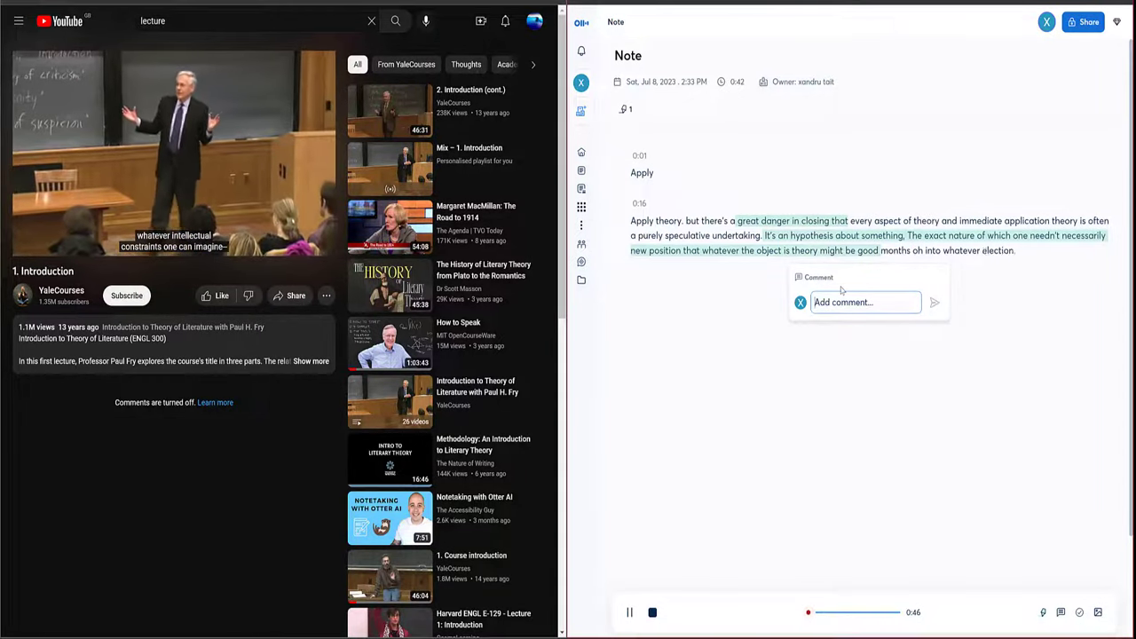
pyautogui.write('Ag')
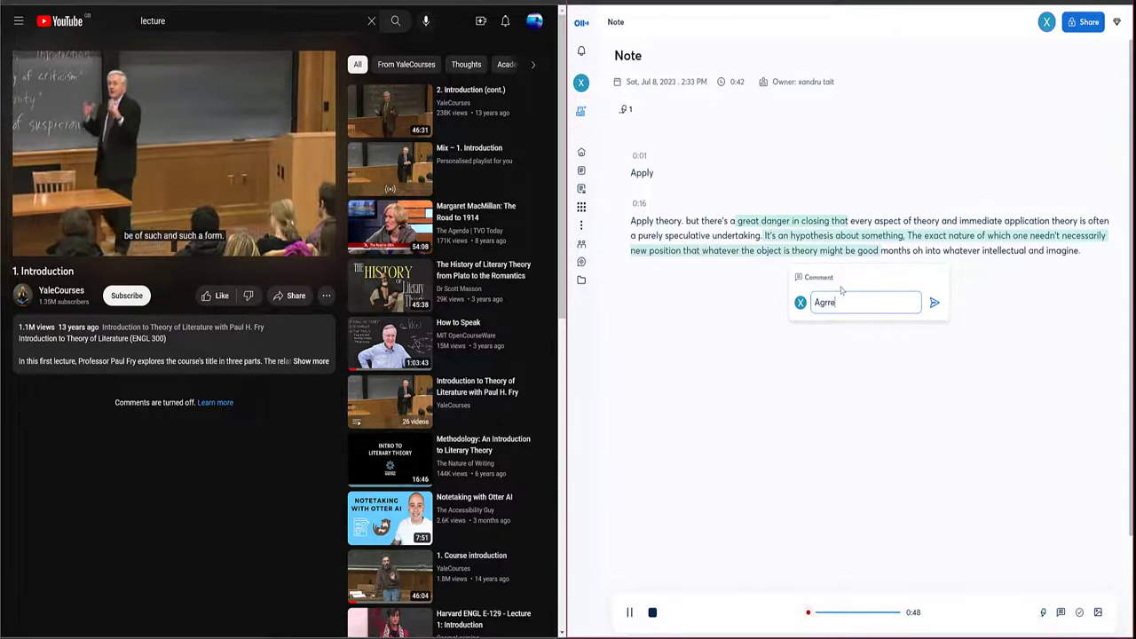
pyautogui.write('rre')
pyautogui.press('BackSpace')
pyautogui.press('BackSpace')
pyautogui.write('ee')
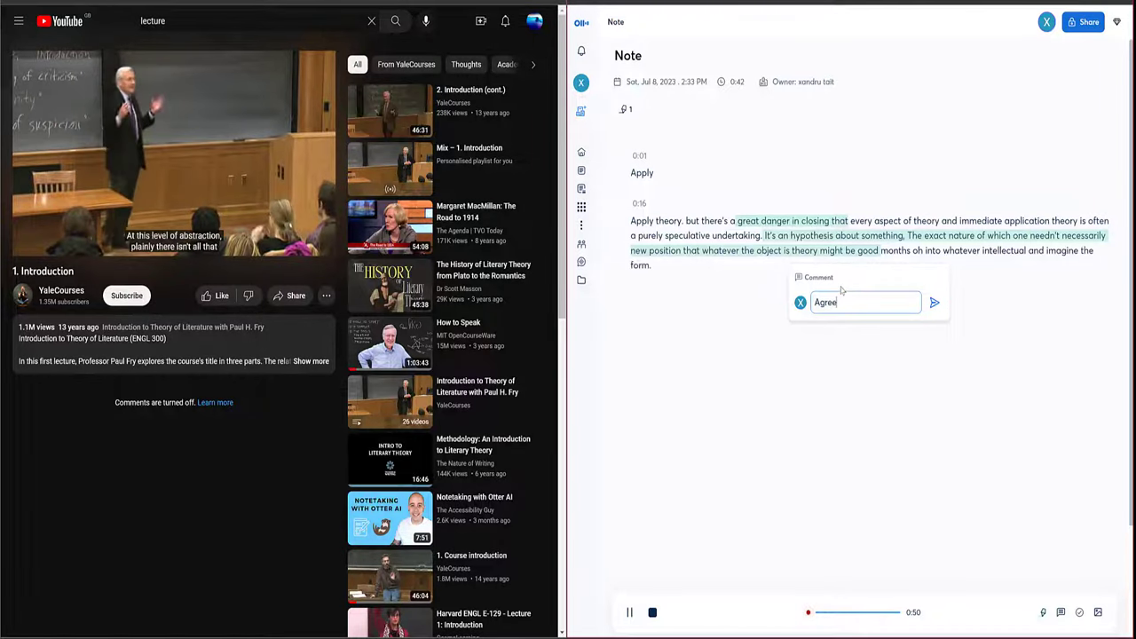
pyautogui.press('Return')
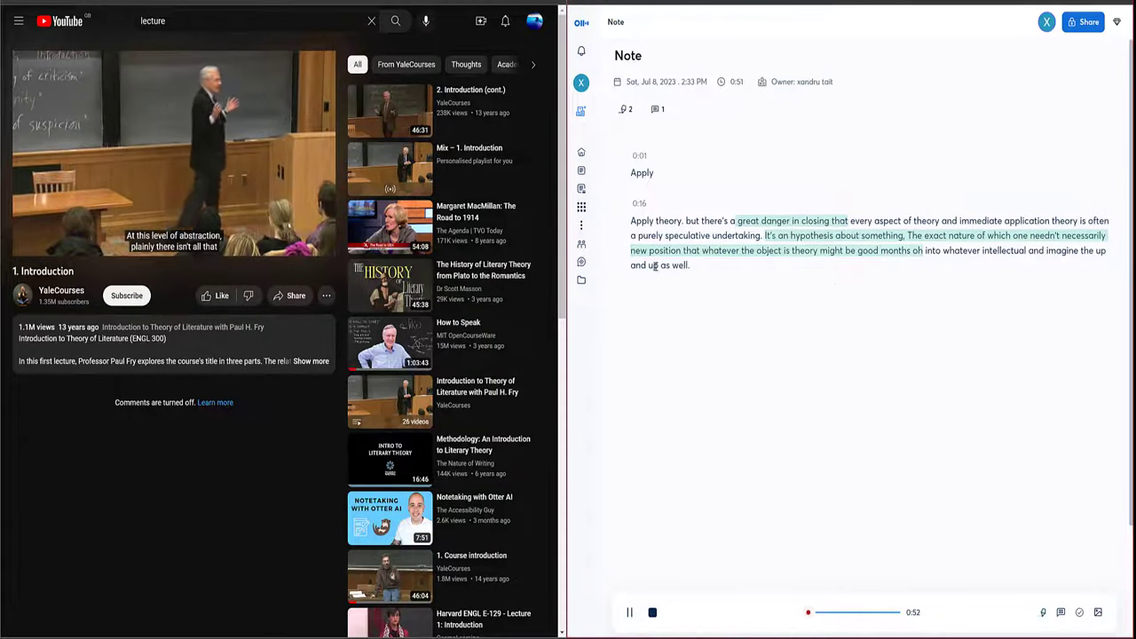
pyautogui.moveTo(649, 266); pyautogui.dragTo(696, 266)
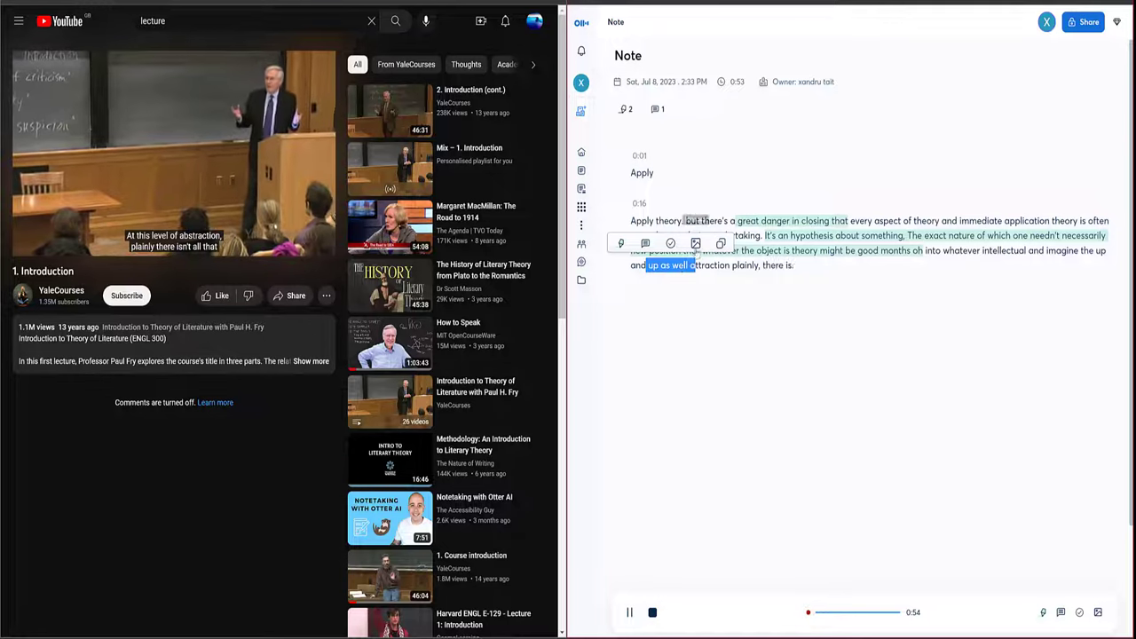
pyautogui.click(670, 242)
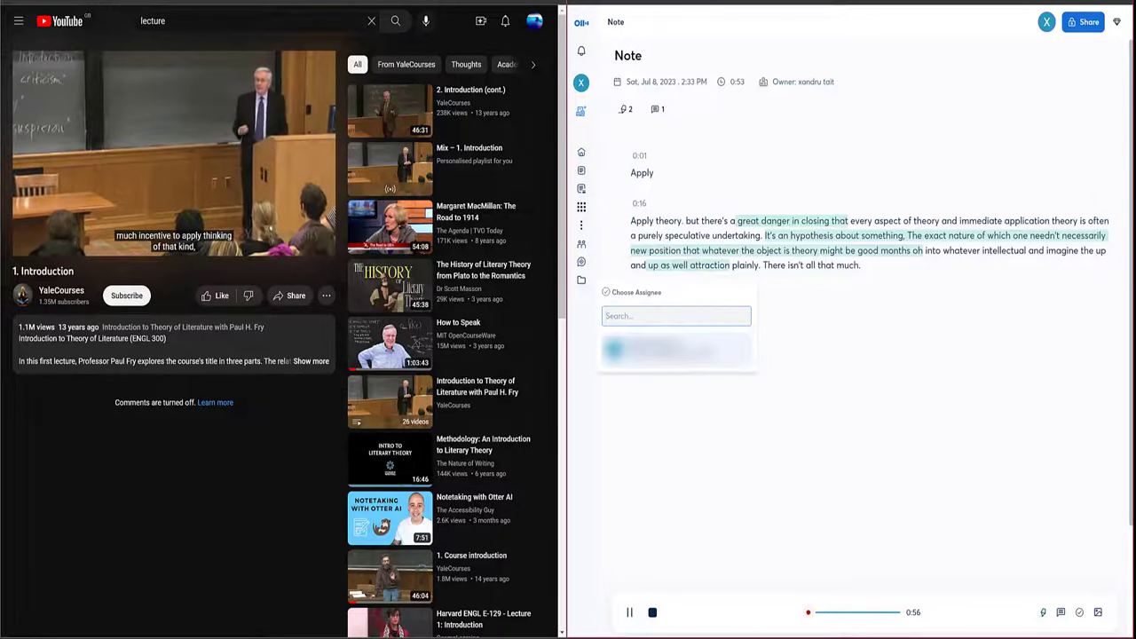
pyautogui.click(812, 328)
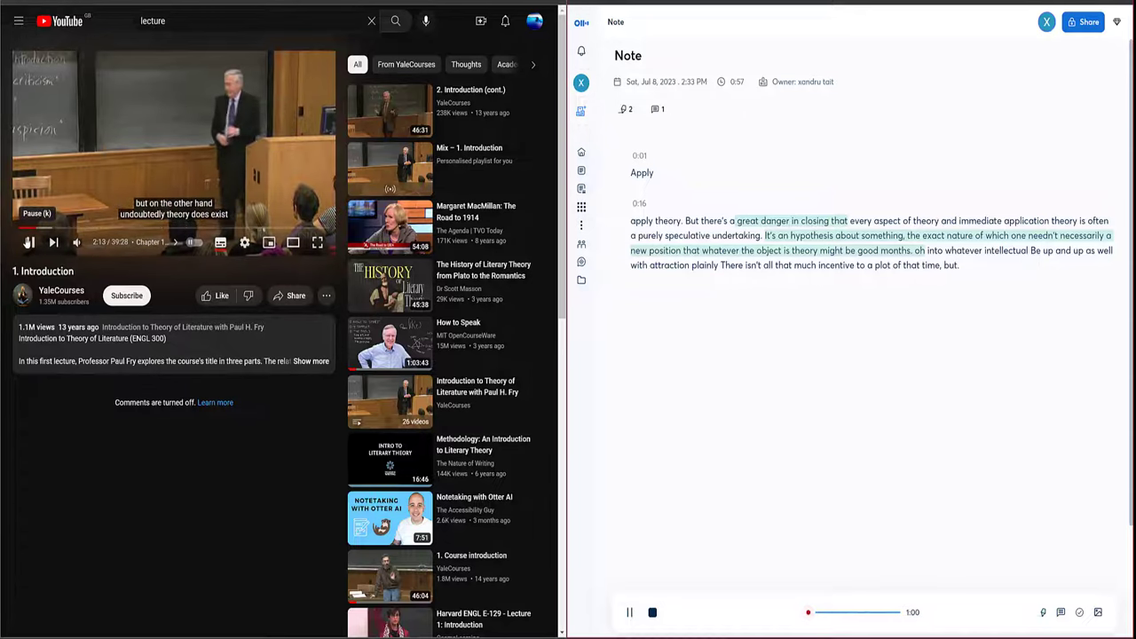
# Pause the lecture video and stop the Note recording in the maximized Otter window
pyautogui.click(29, 241)
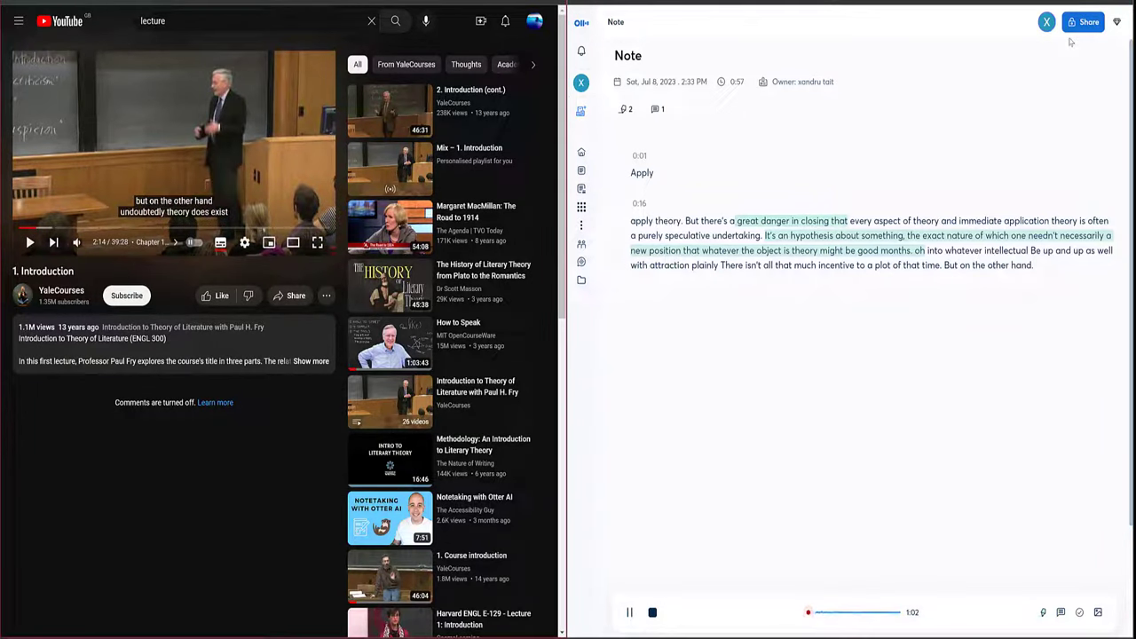
pyautogui.press('super+Up')
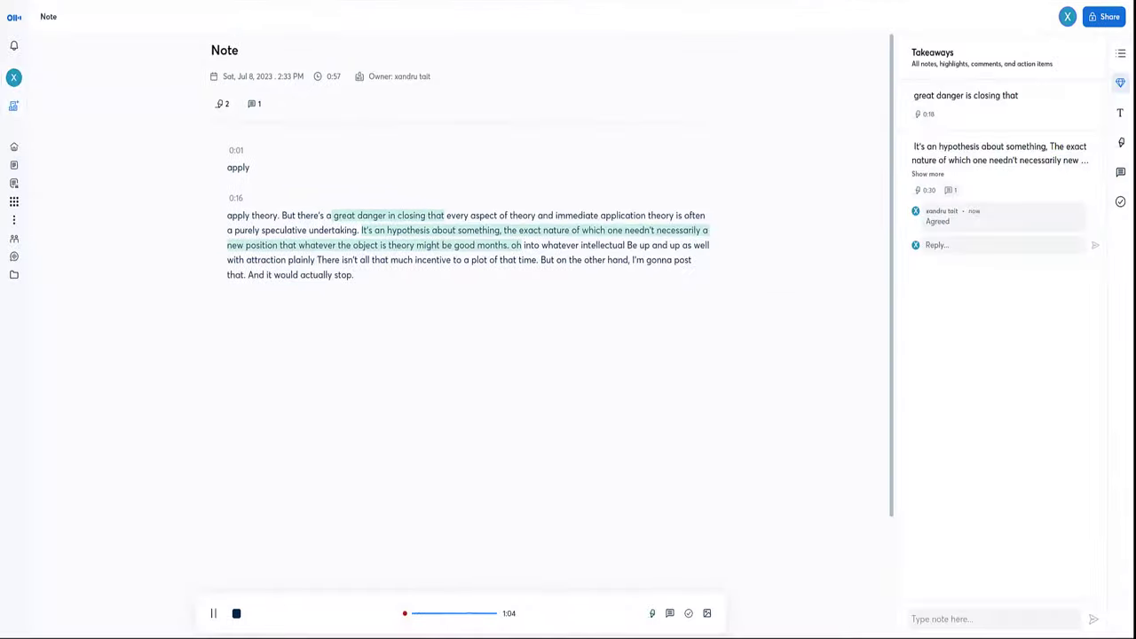
pyautogui.click(236, 613)
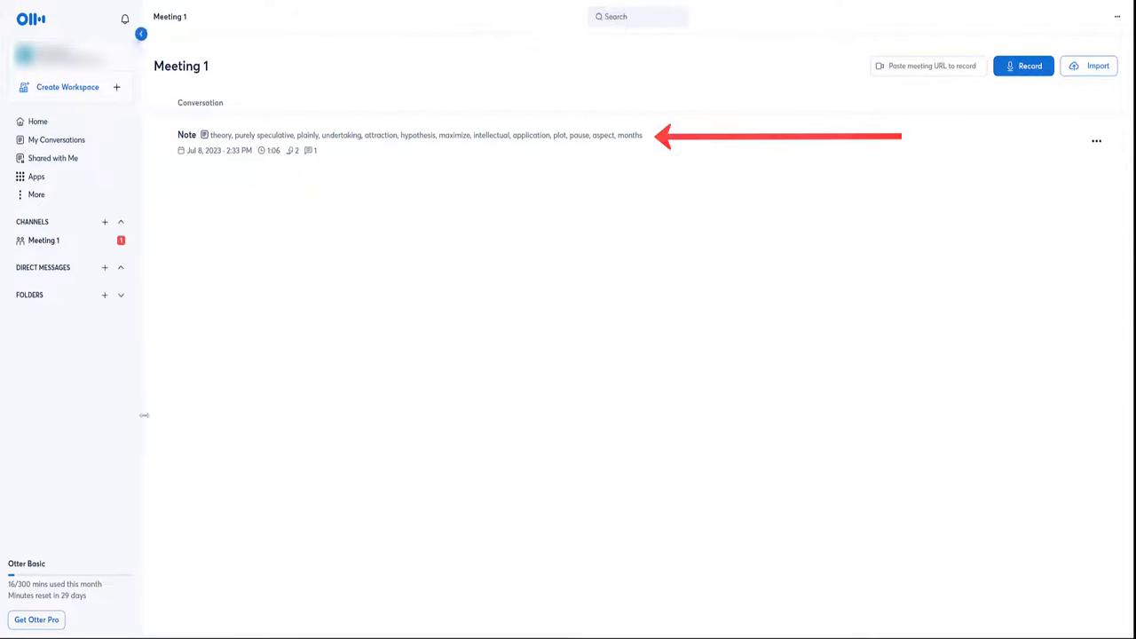
# Open the new Note in the Meeting 1 folder, review its takeaways and transcript, and pause the audio playback
pyautogui.click(243, 140)
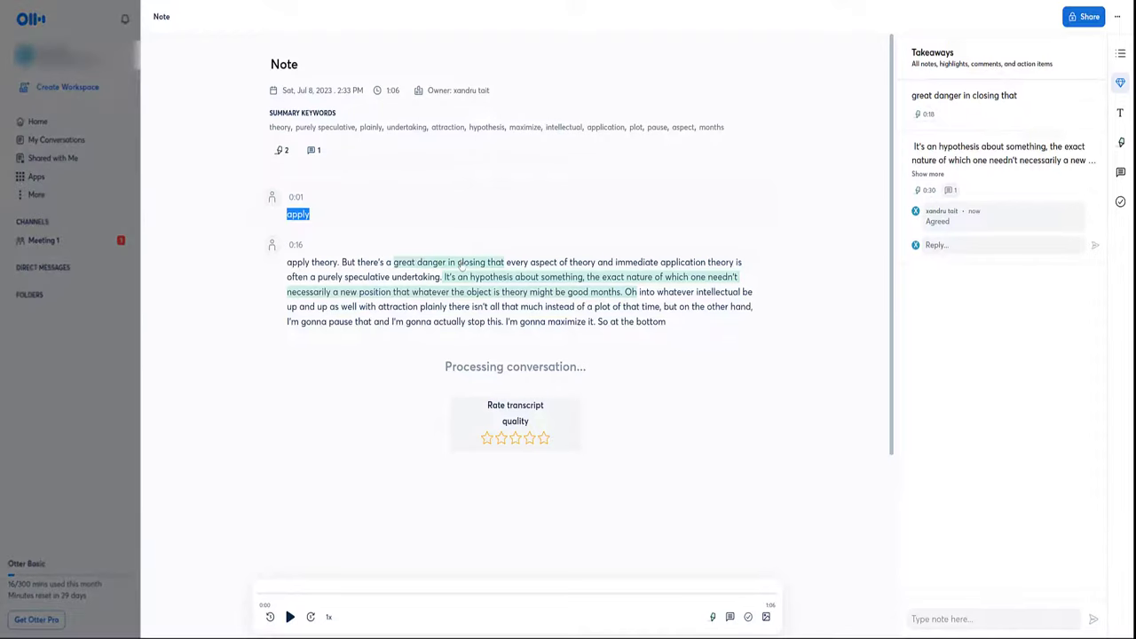
pyautogui.moveTo(974, 164)
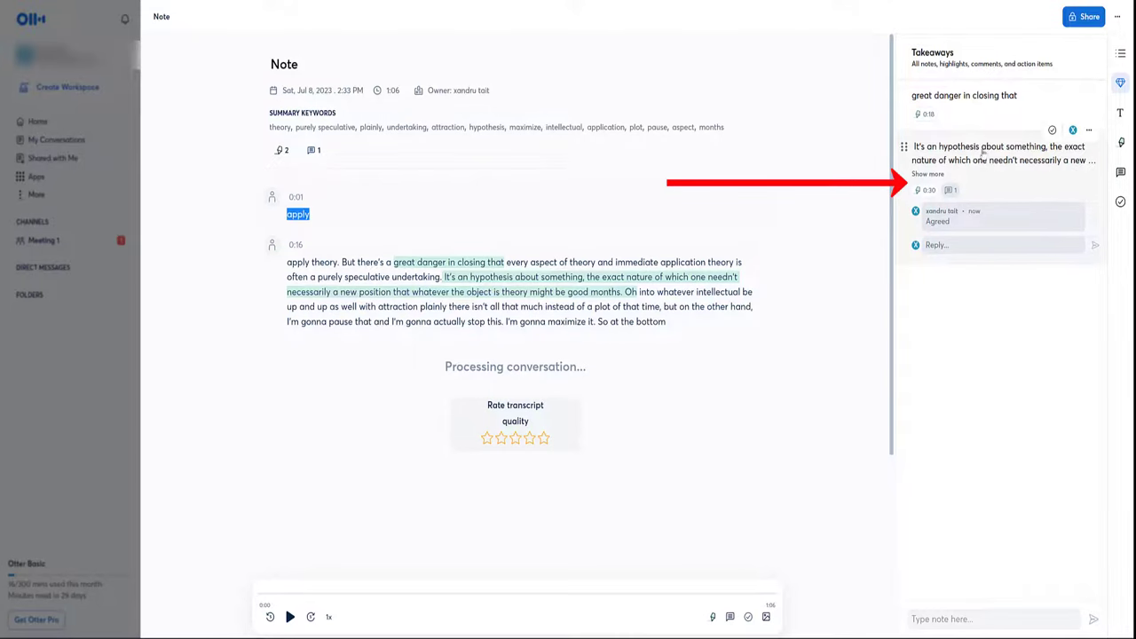
pyautogui.moveTo(625, 291); pyautogui.dragTo(503, 322)
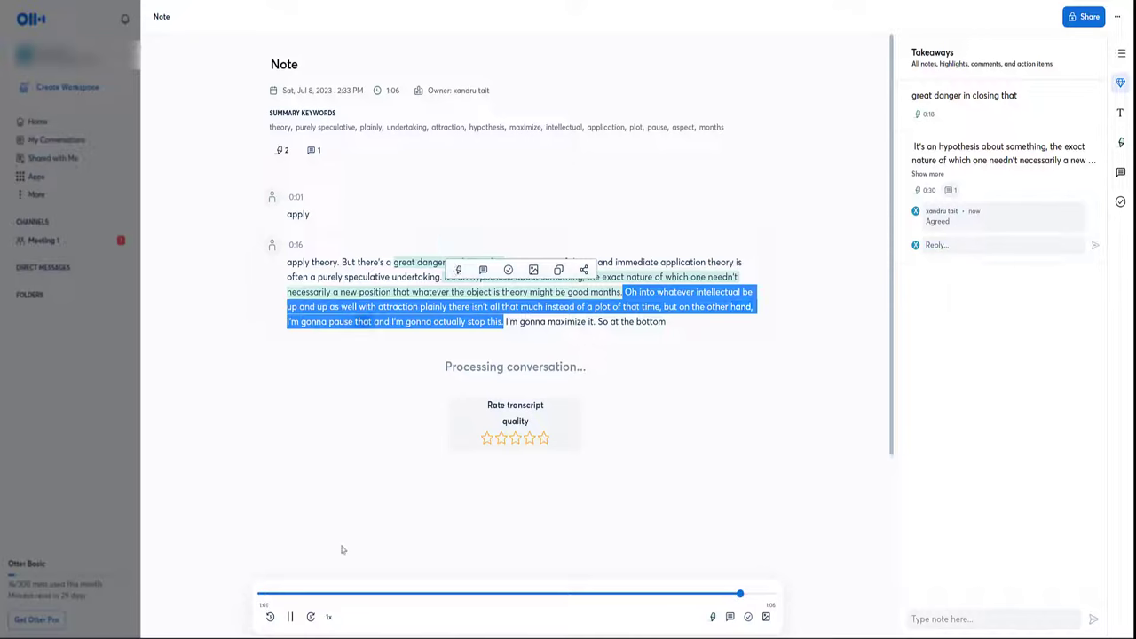
pyautogui.click(289, 617)
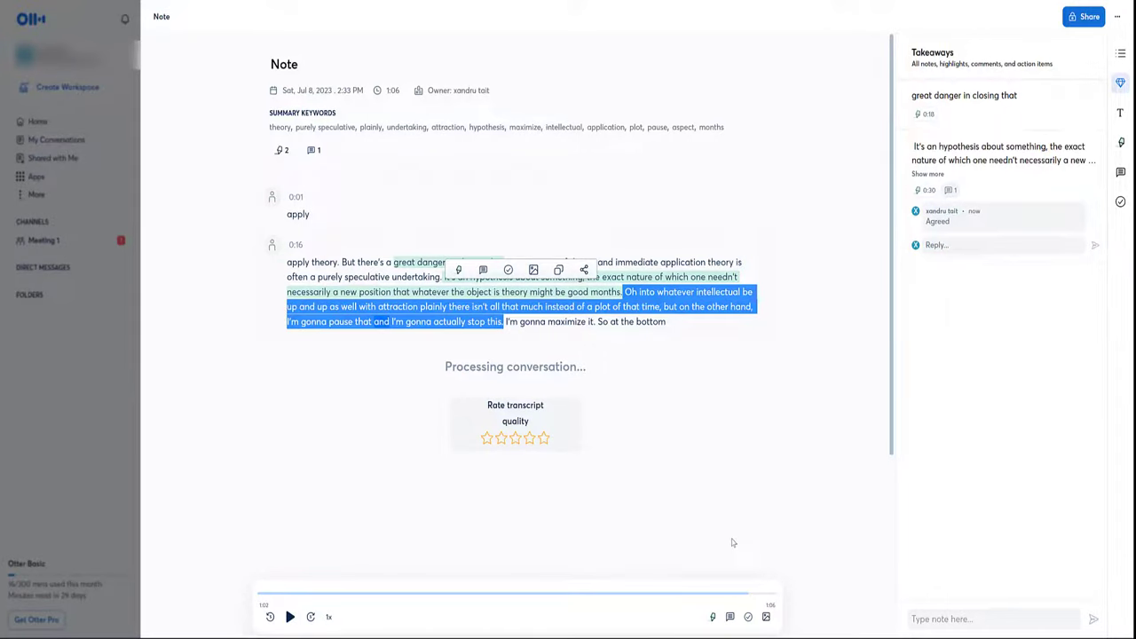
pyautogui.click(673, 386)
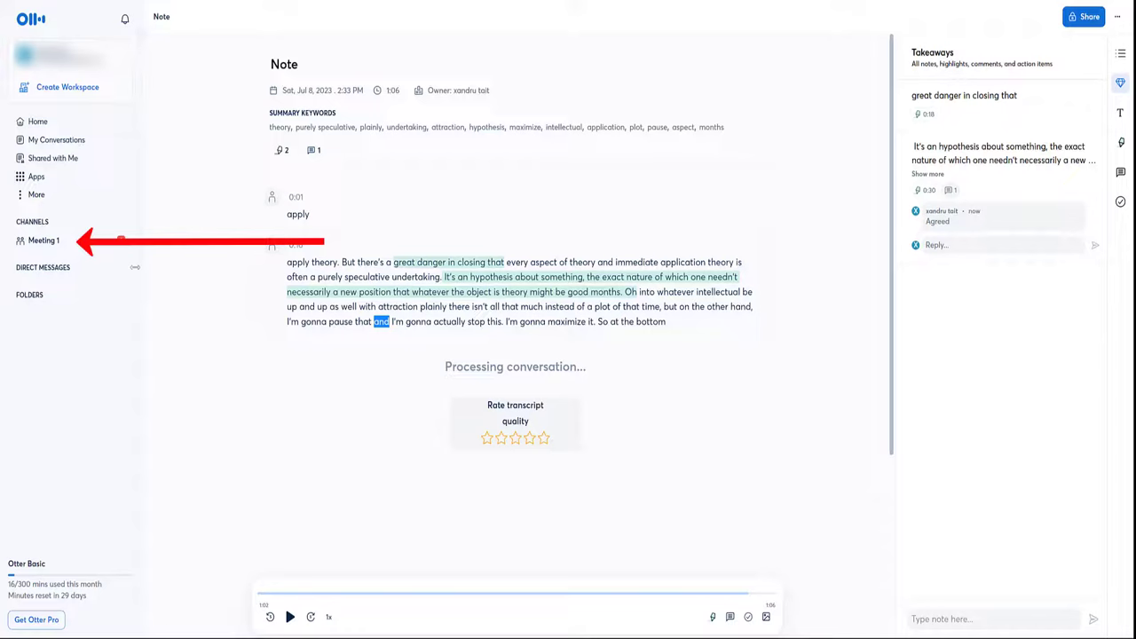
# Open the 3:45 Note from the Meeting 1 channel, view its export settings and close them without exporting
pyautogui.click(49, 241)
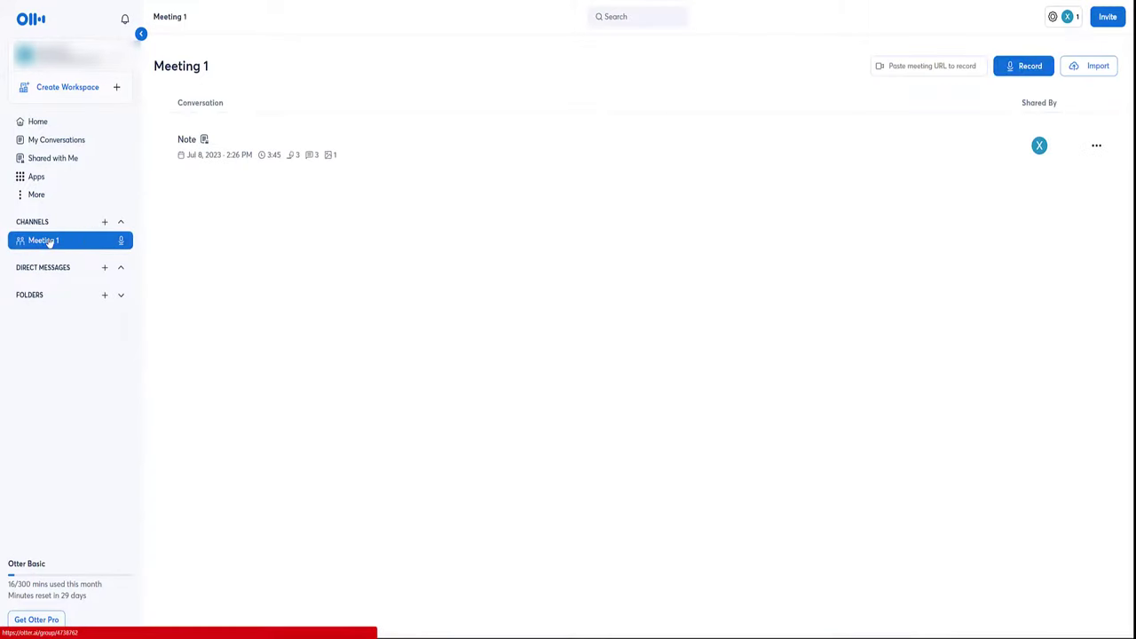
pyautogui.click(190, 140)
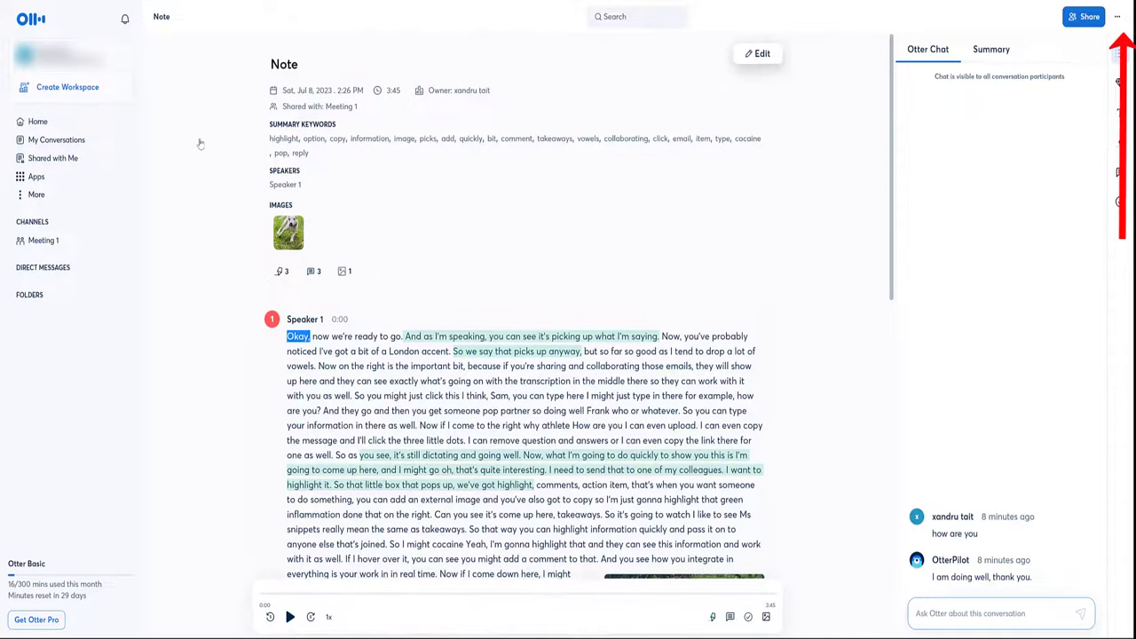
pyautogui.click(1117, 15)
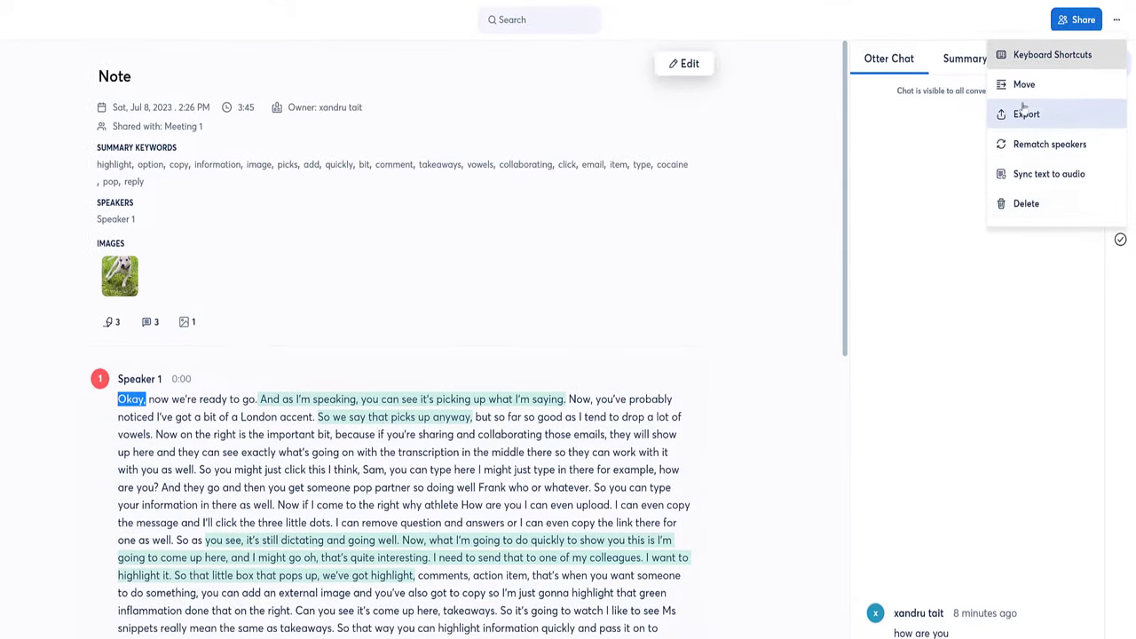
pyautogui.click(1026, 114)
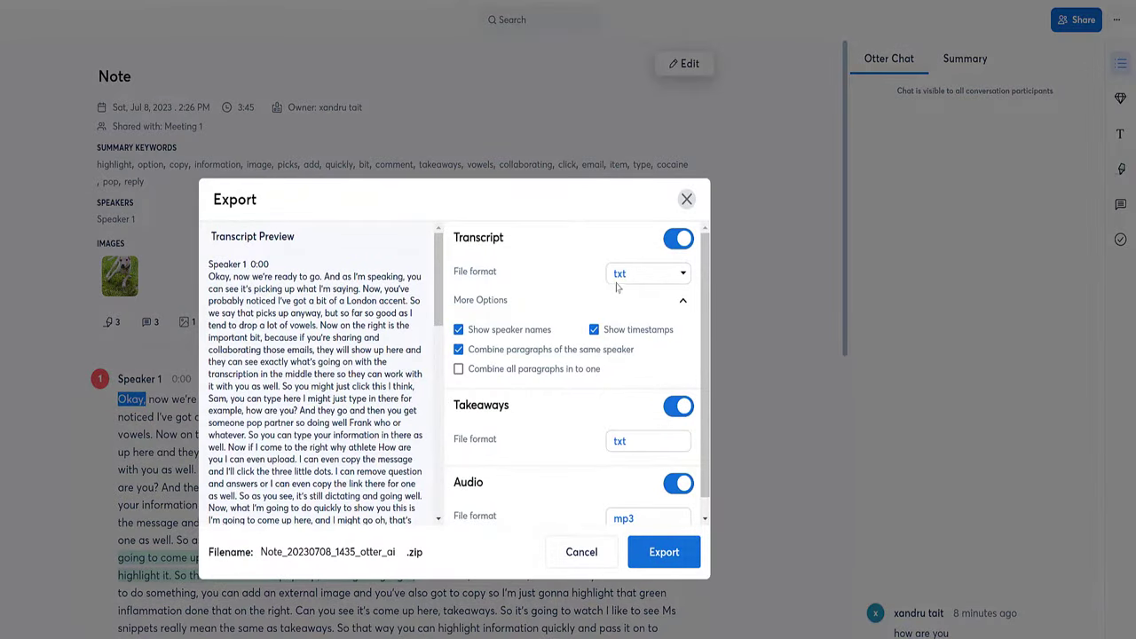
pyautogui.click(688, 200)
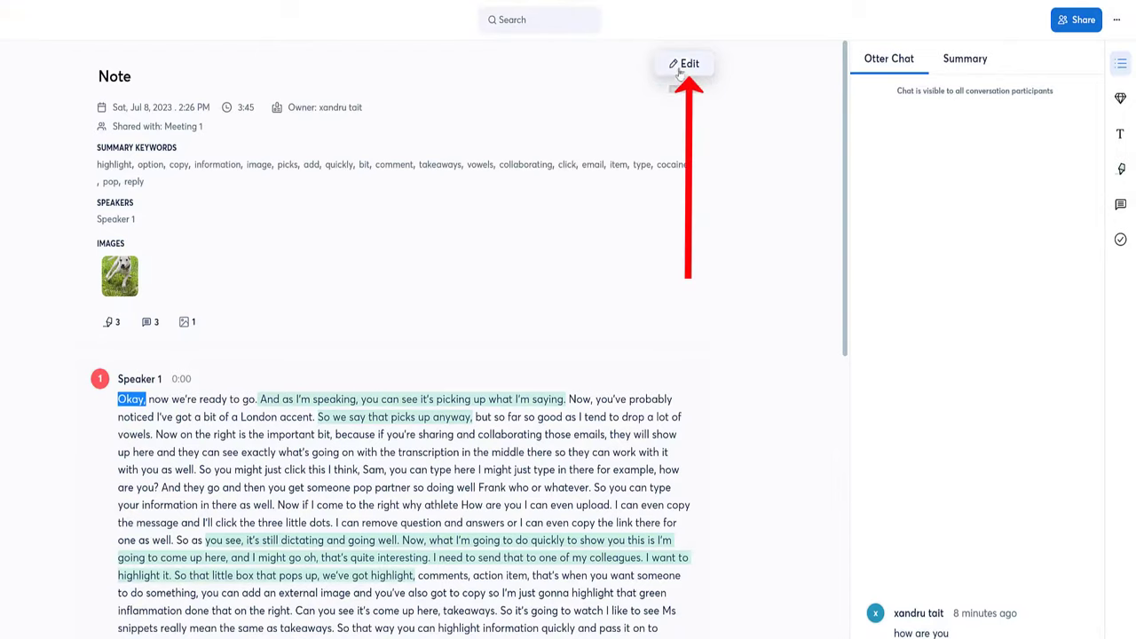
# Edit the Note's transcript, inserting "work with it" directly after "you've" in the first Speaker 1 passage
pyautogui.click(685, 64)
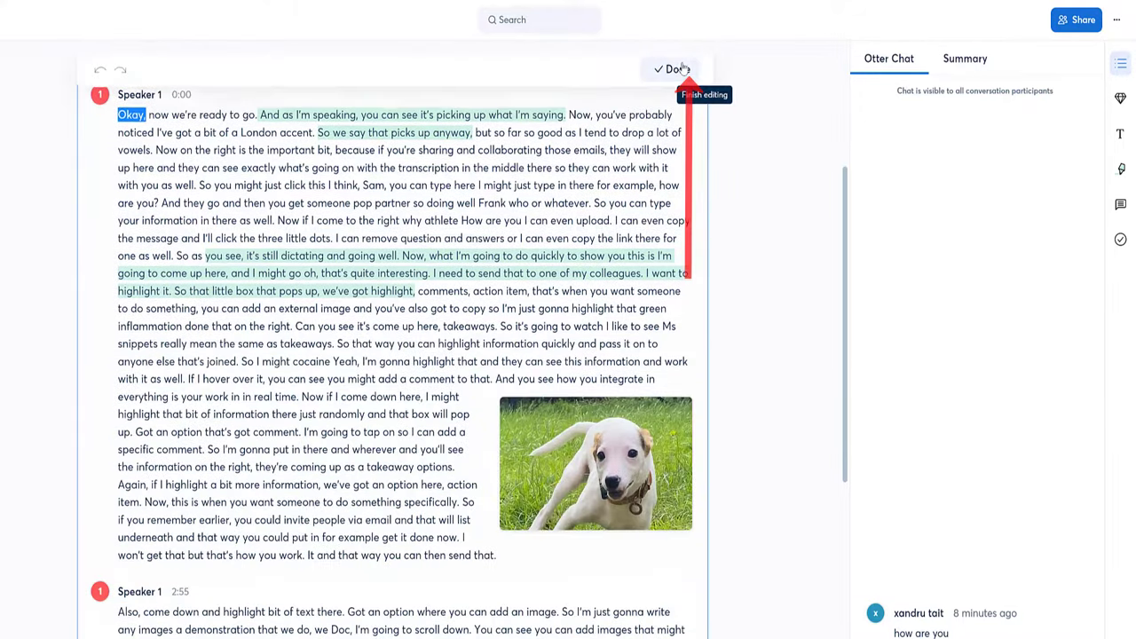
pyautogui.doubleClick(404, 296)
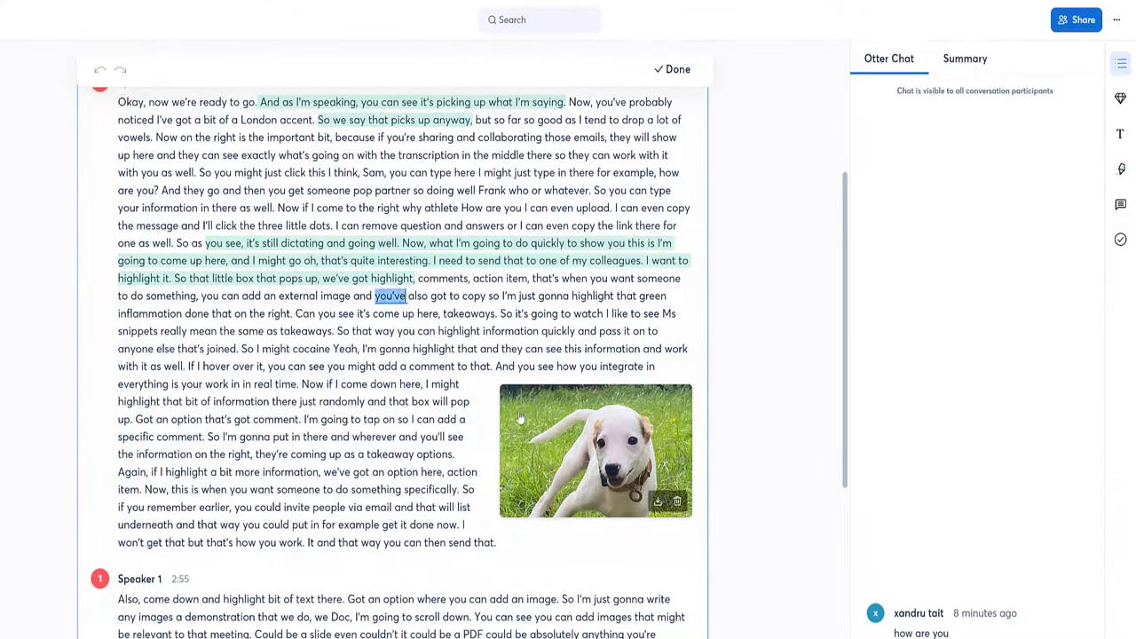
pyautogui.write('work wi')
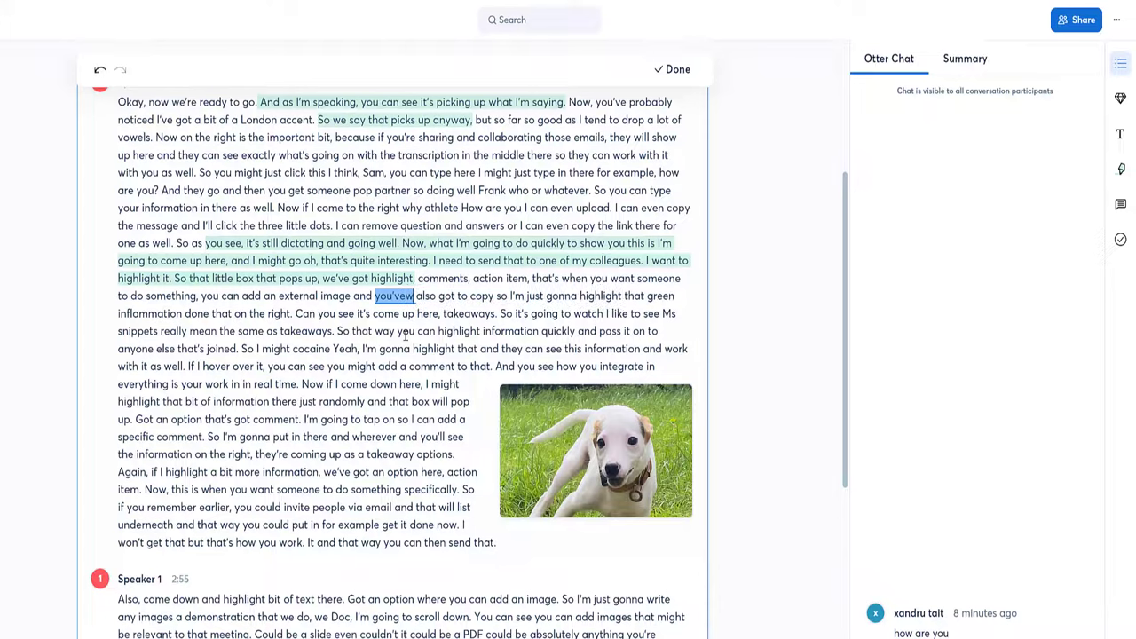
pyautogui.write('th it')
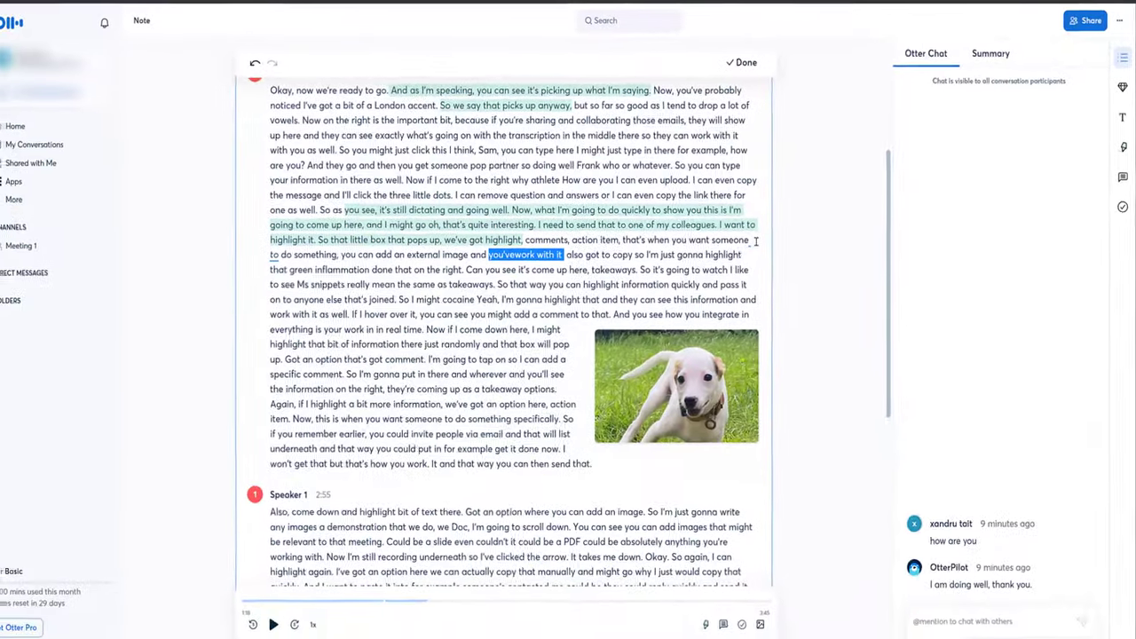
# Delete the 3:45 Note from My Conversations and confirm the deletion
pyautogui.click(56, 142)
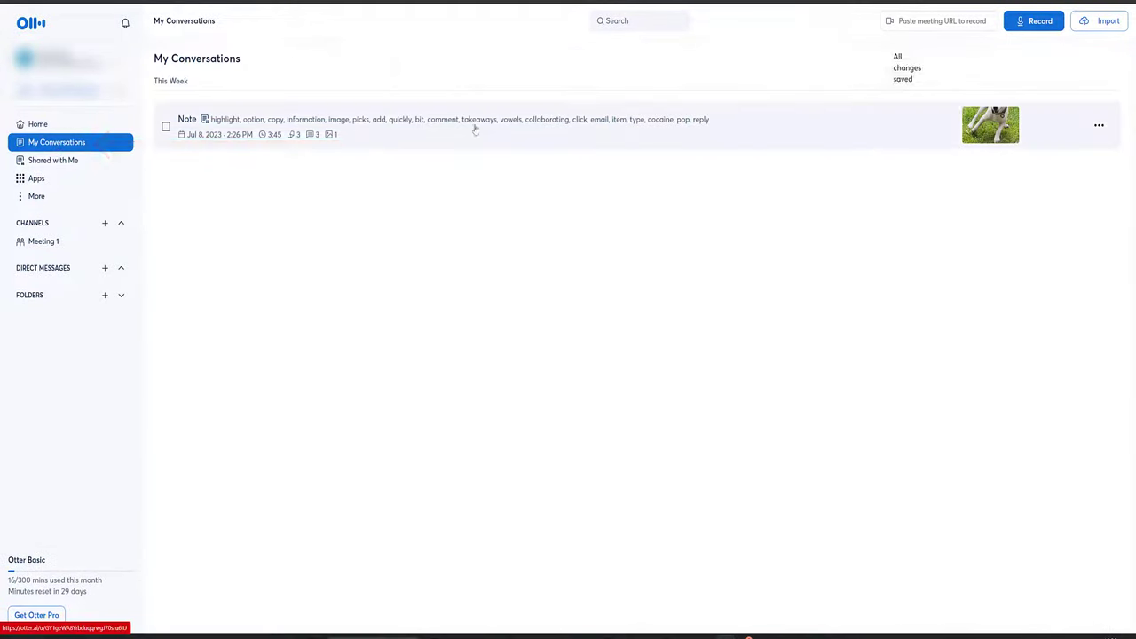
pyautogui.click(1099, 125)
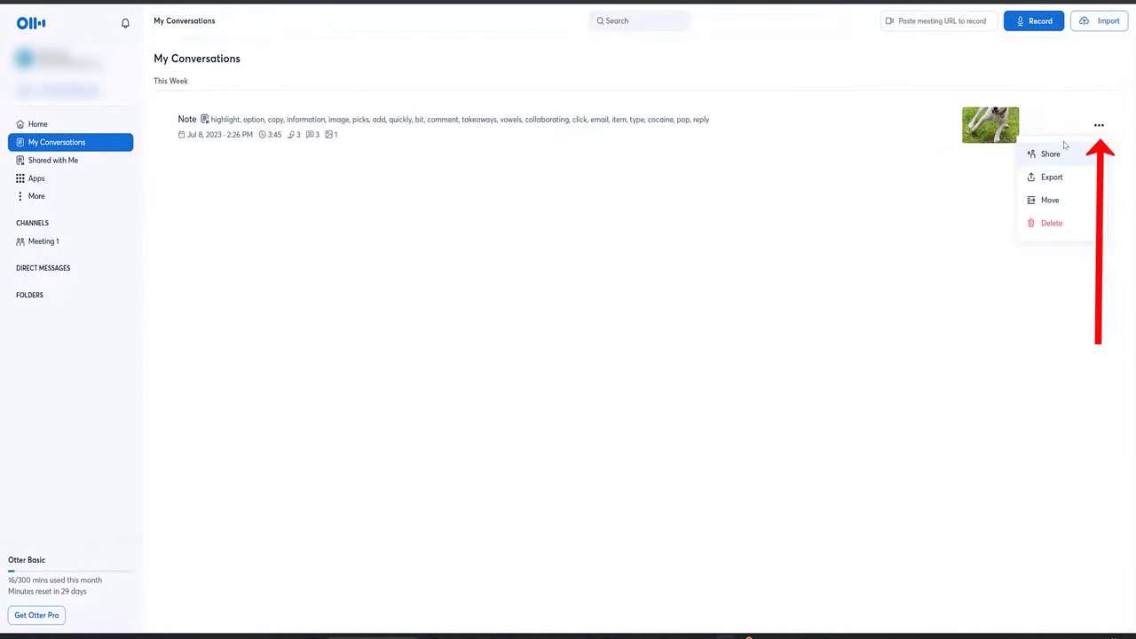
pyautogui.click(1049, 224)
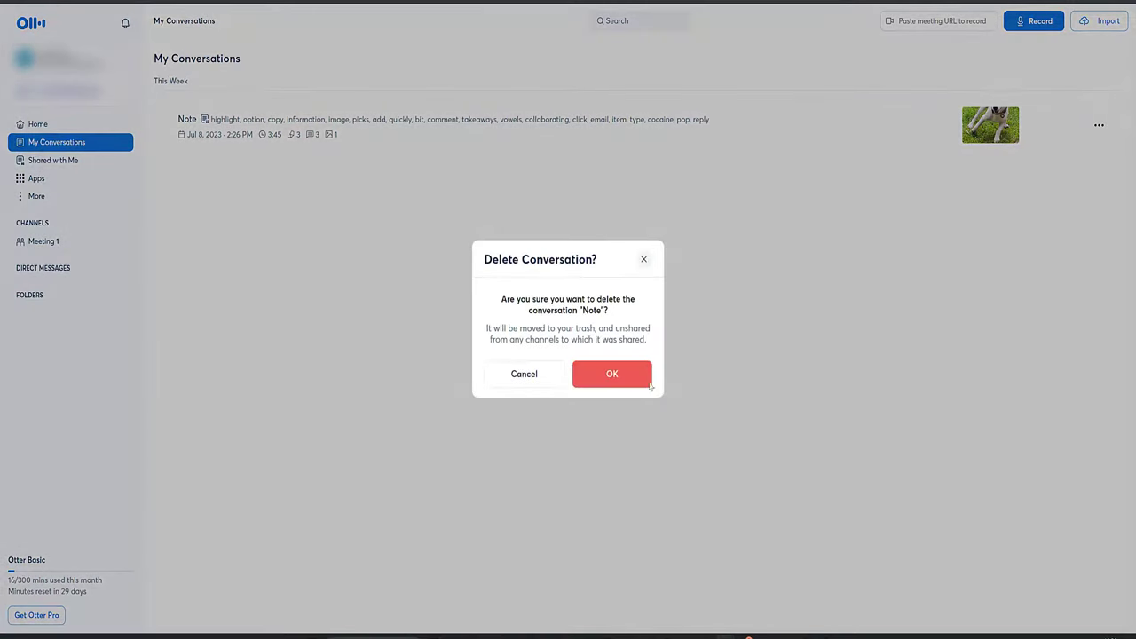
pyautogui.click(613, 376)
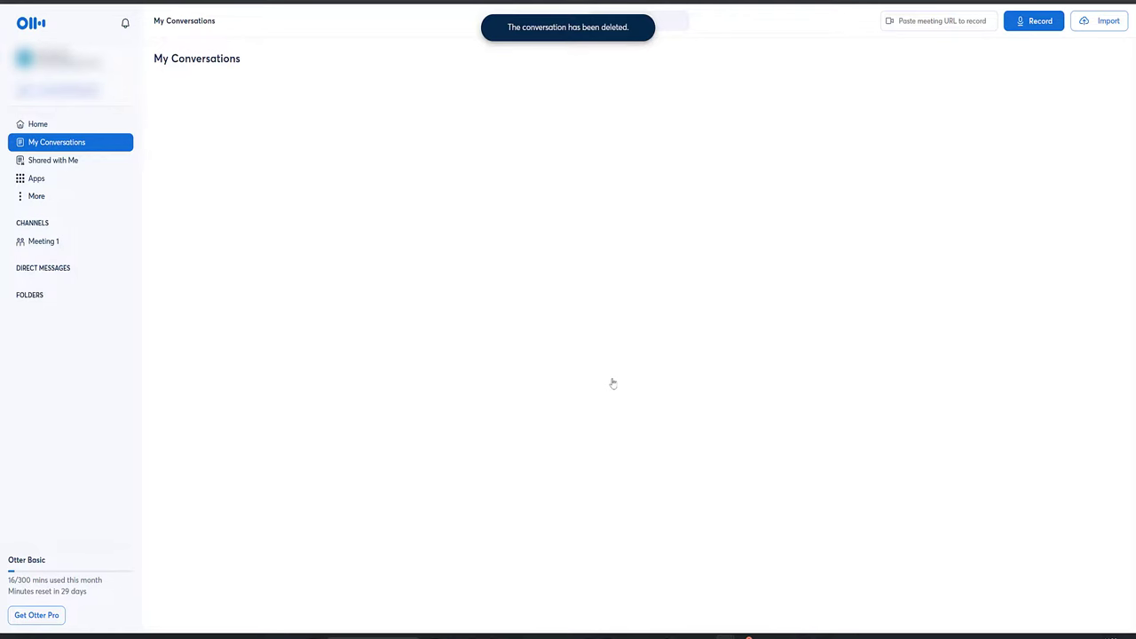